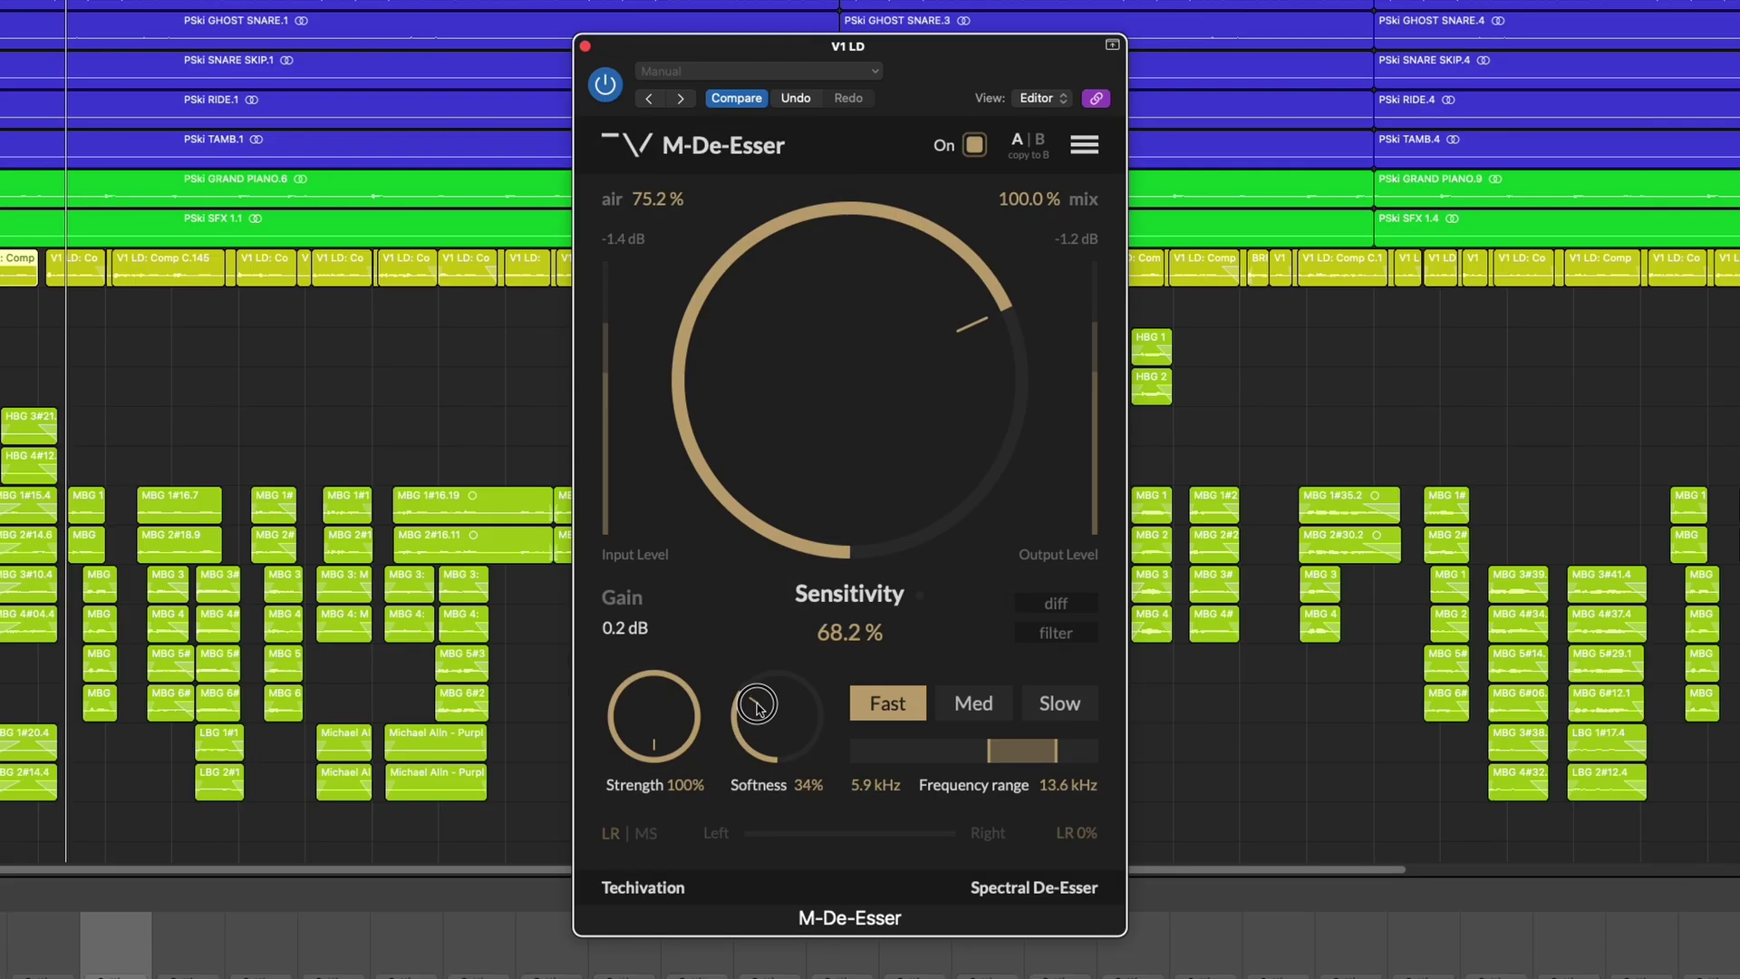
Set the V1 LD M-De-Esser's Softness knob to 22%
mouse_move(752, 705)
mouse_down()
mouse_move(764, 691)
mouse_move(761, 734)
mouse_up()
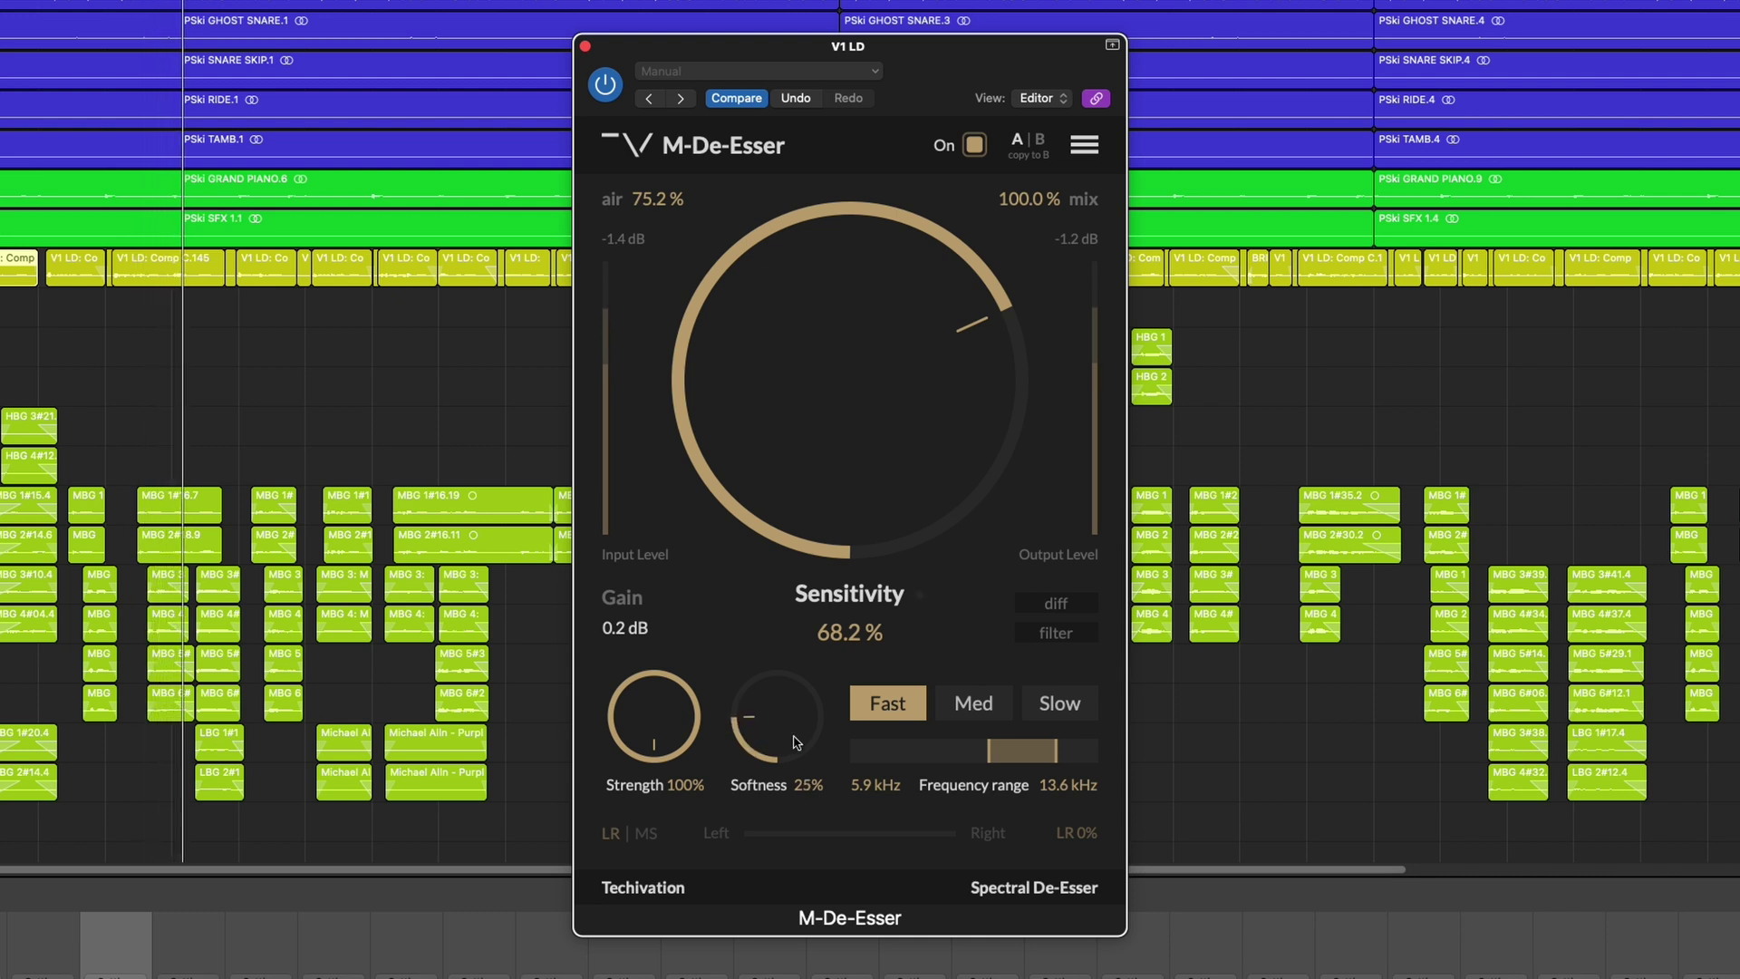
Try Med and then Slow response, then flip the A|B comparison to B and back to A
click(986, 717)
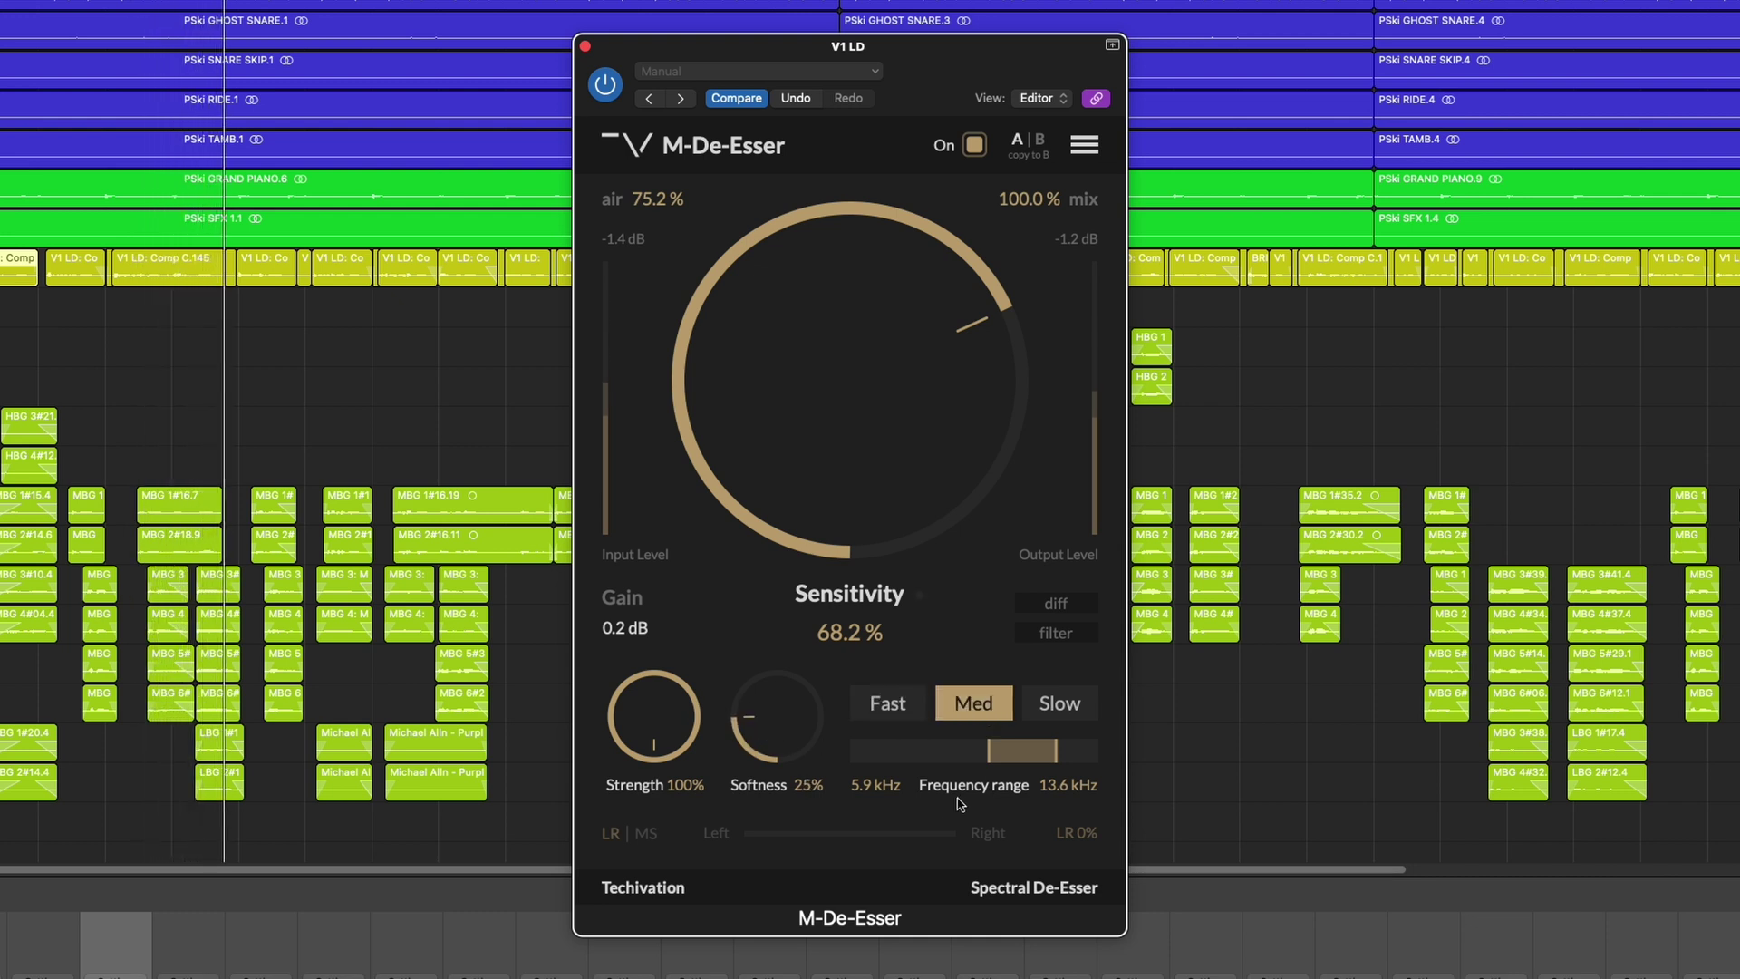
click(1059, 705)
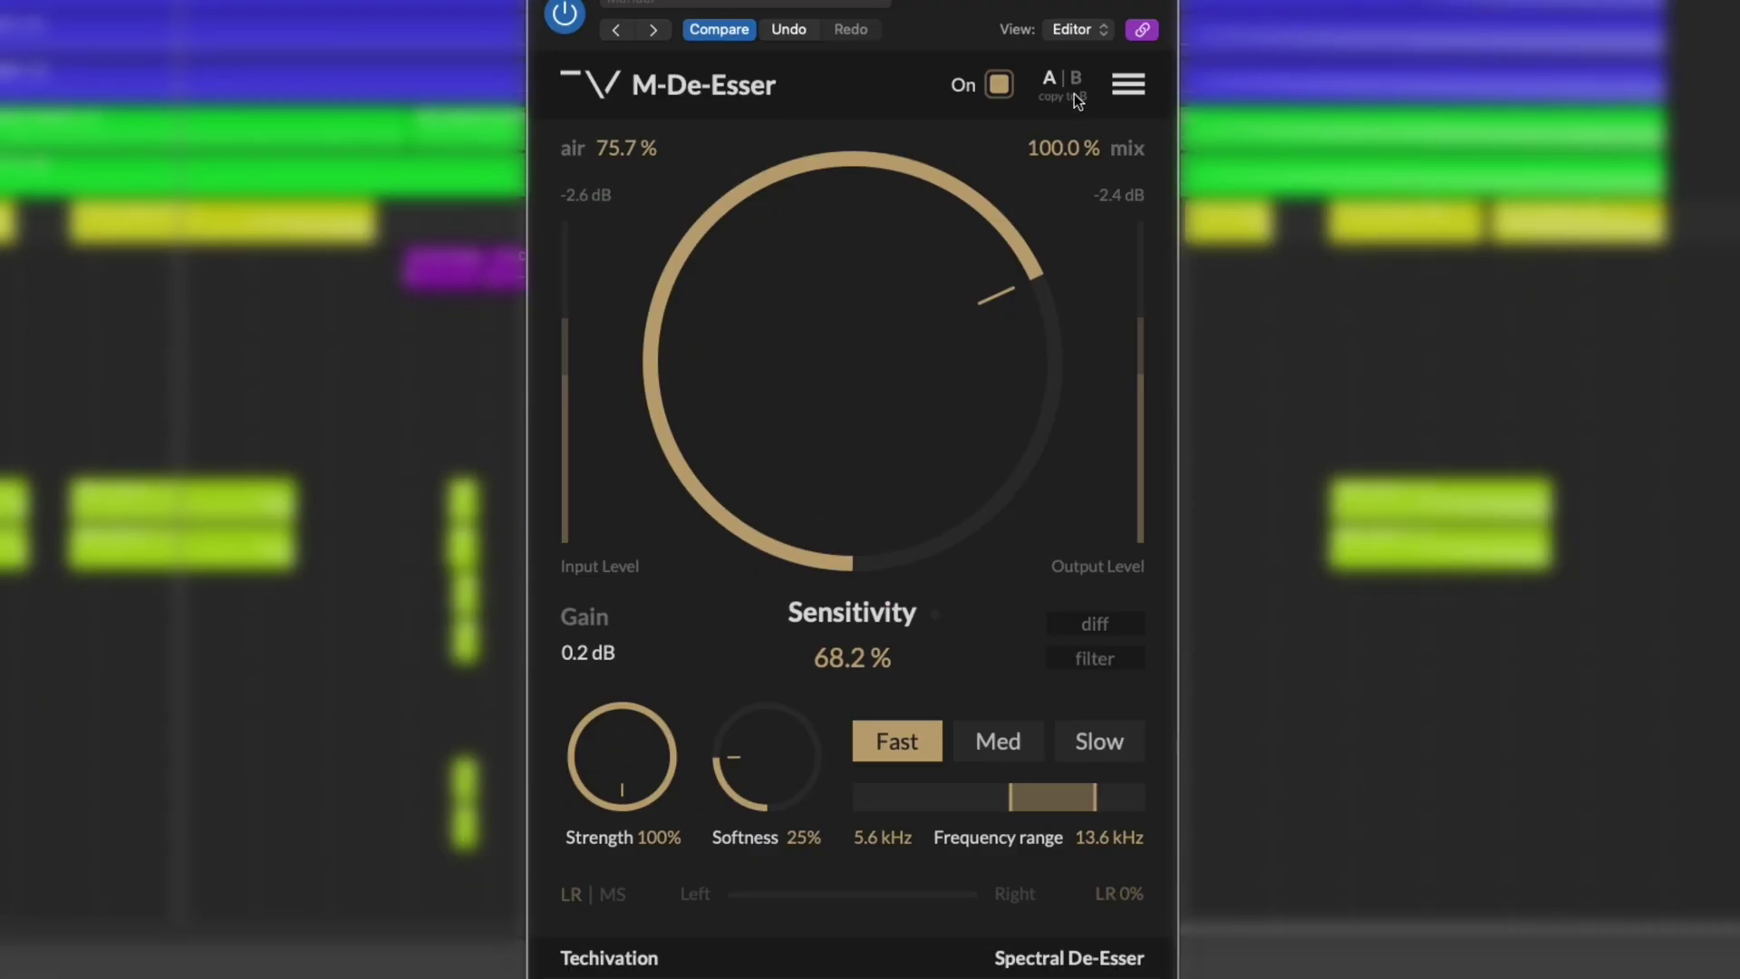
click(1074, 82)
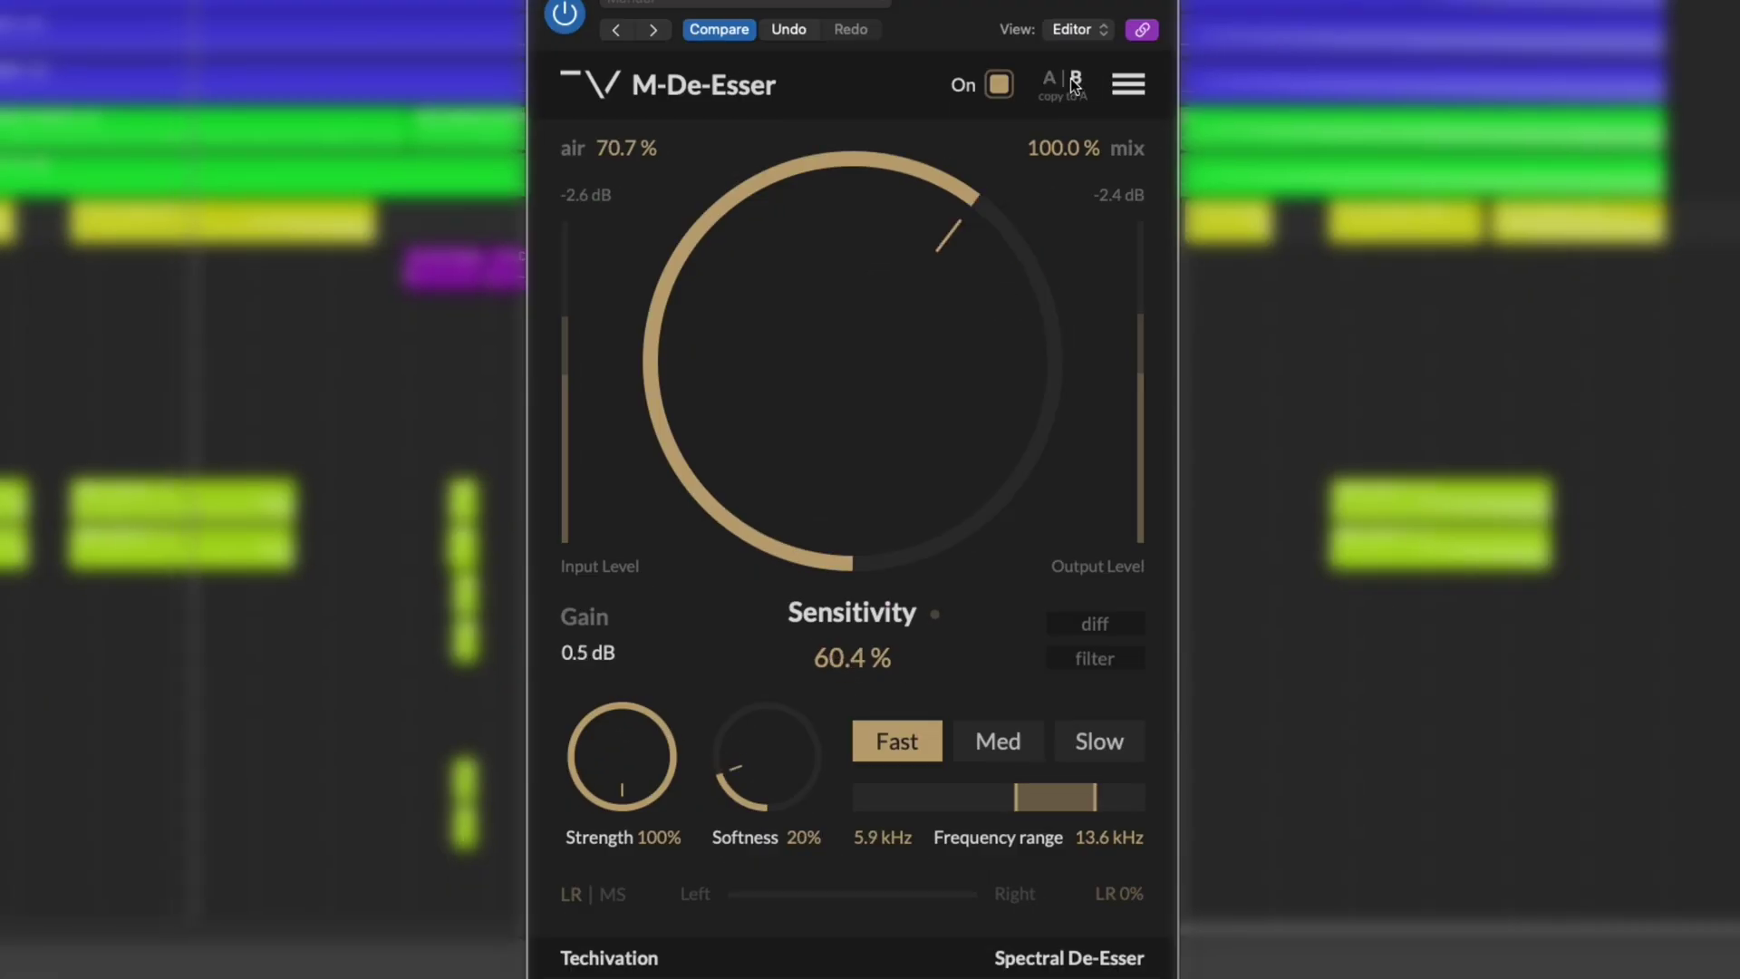
click(1071, 81)
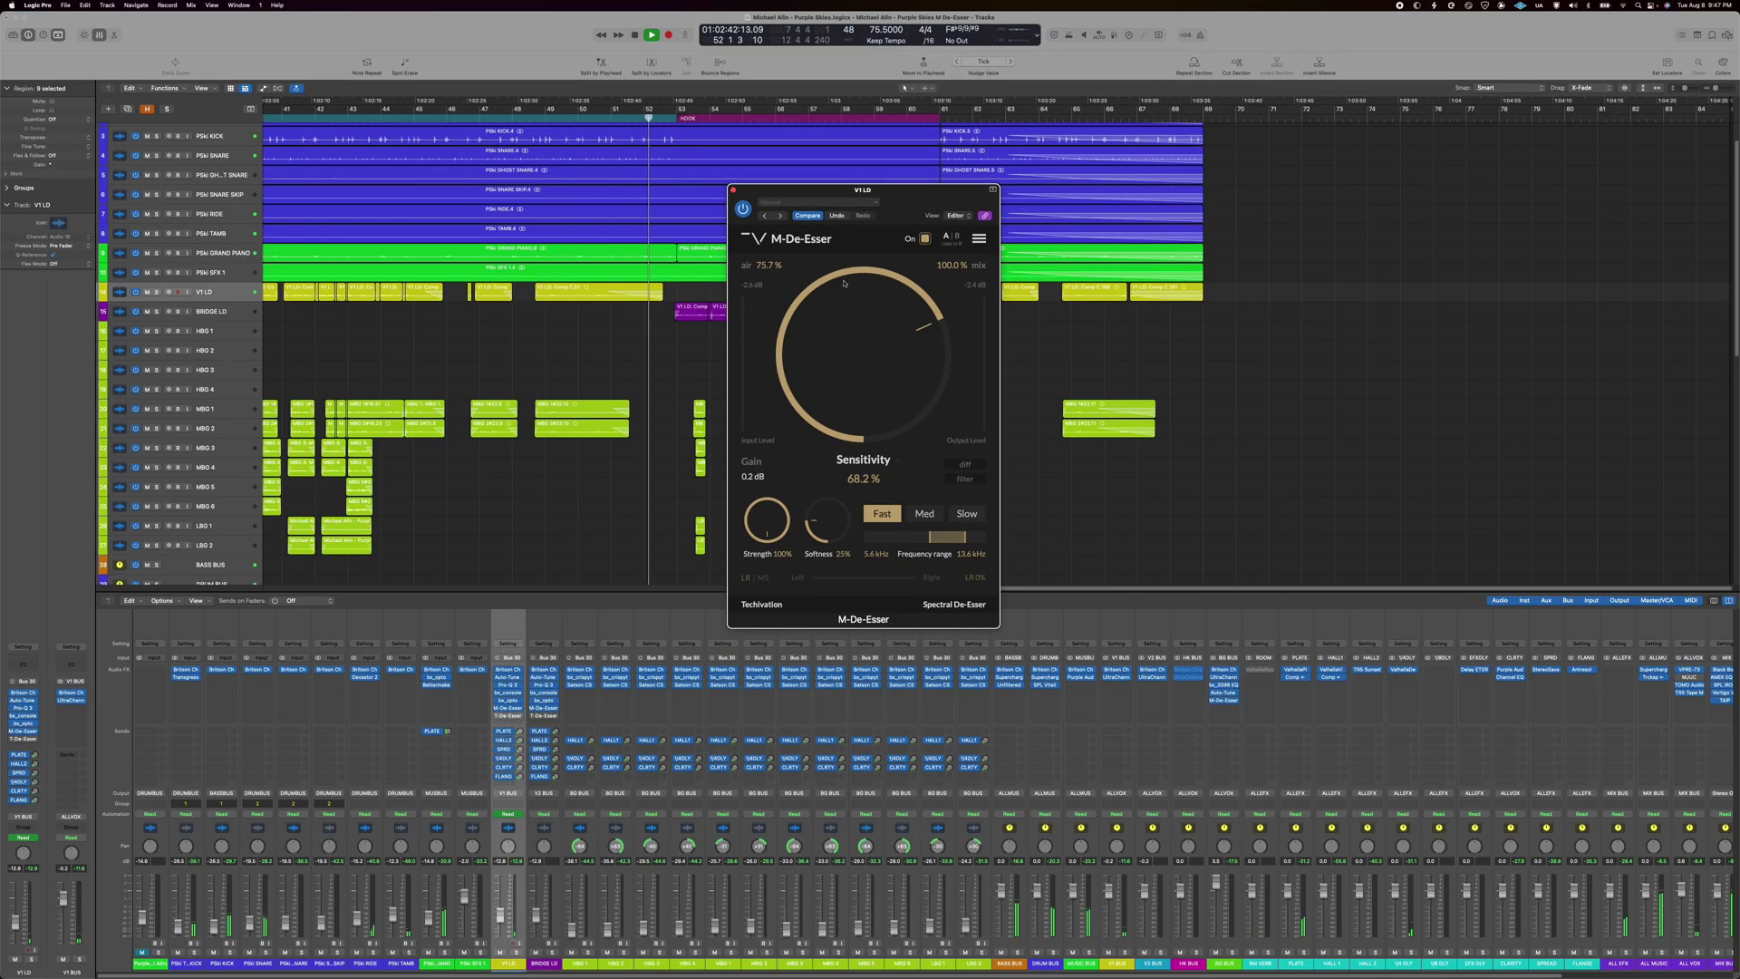
Set Sensitivity to about 66.8% and move the LR balance slider right of centre
drag(904, 309, 910, 300)
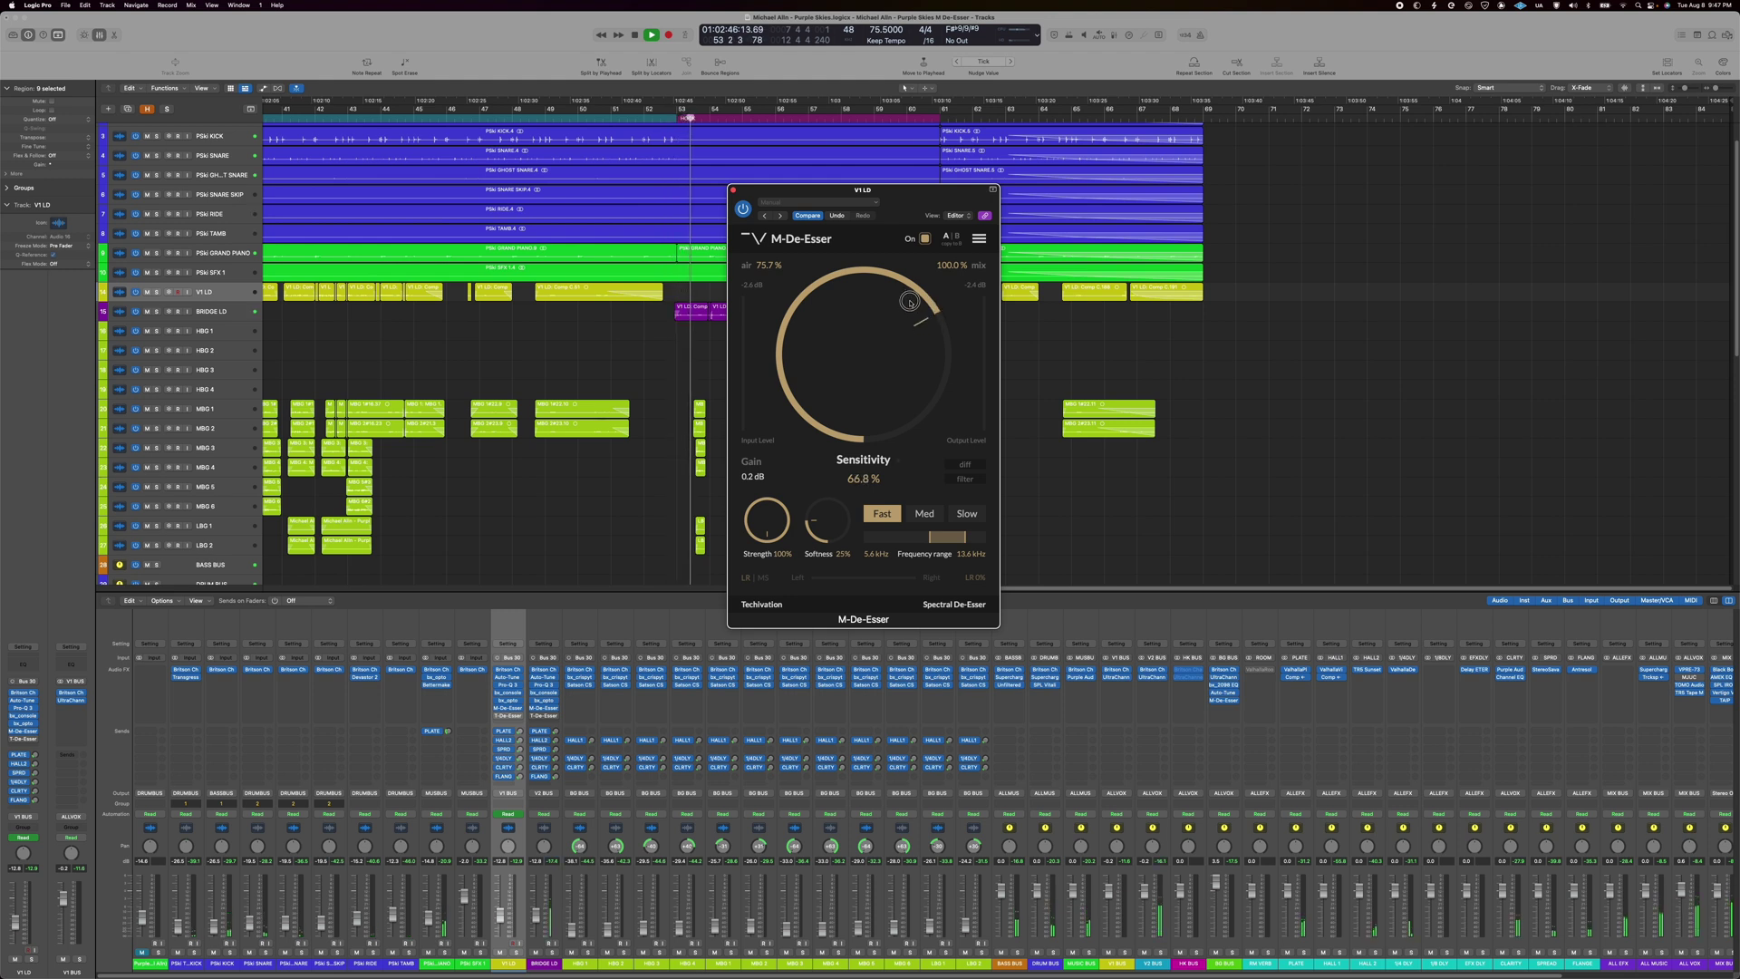
scroll(779, 822, right, 5)
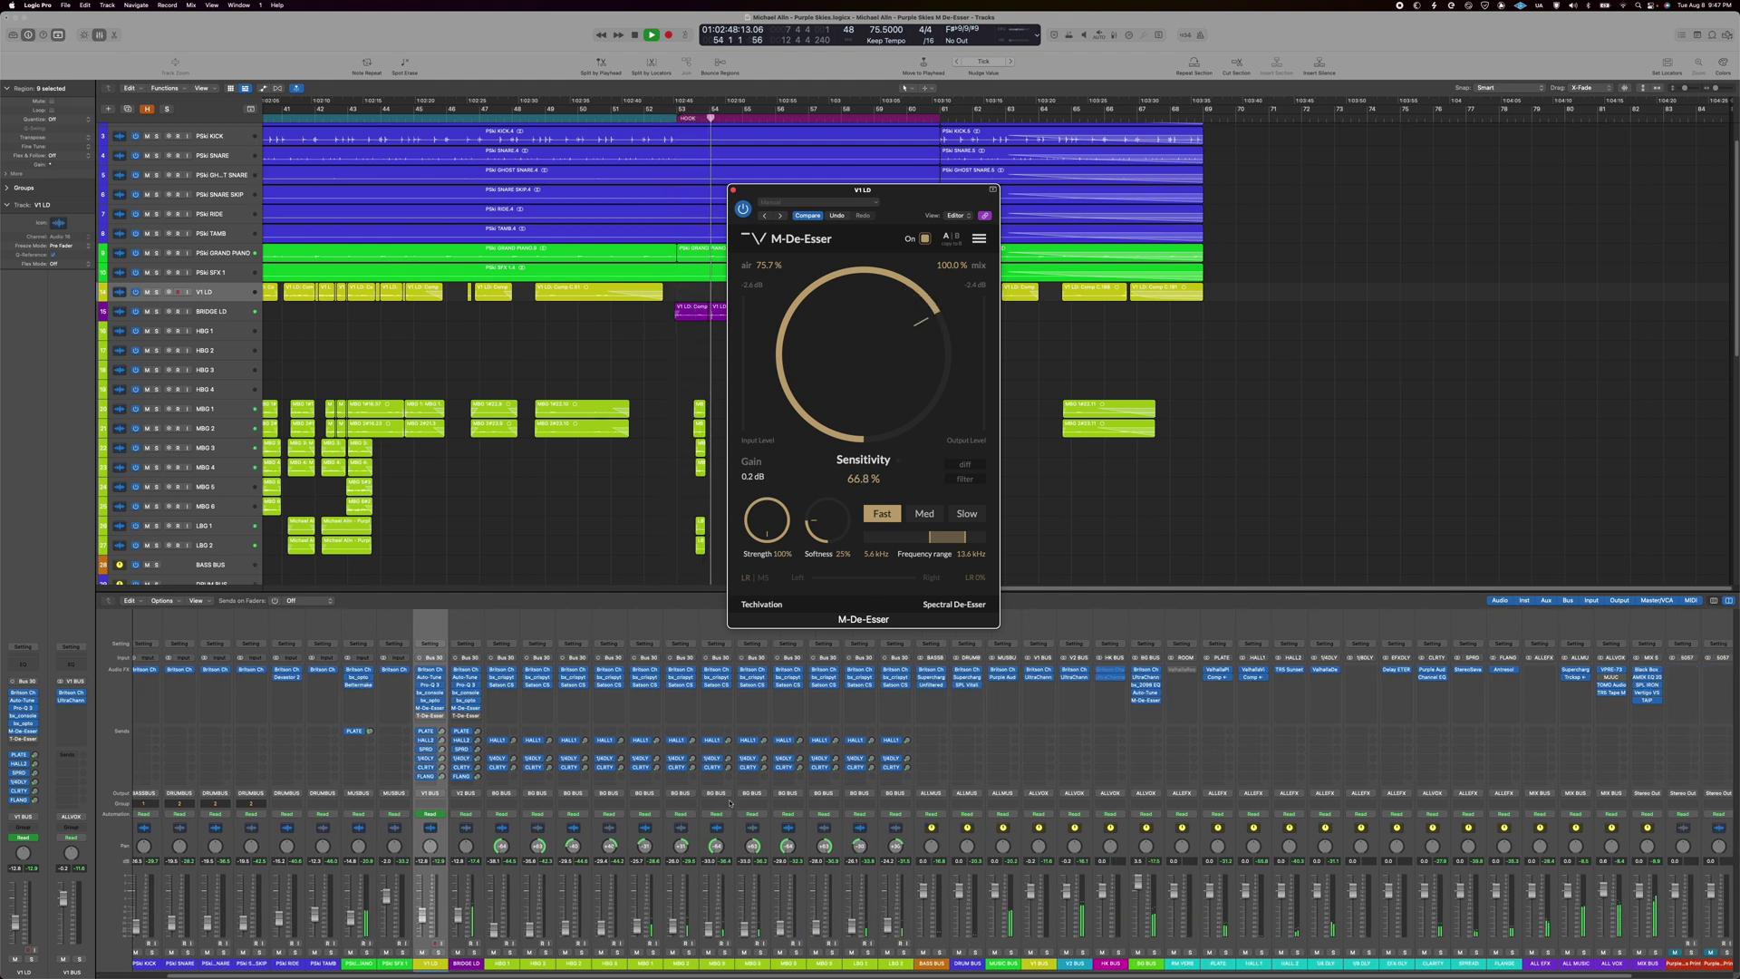
scroll(731, 807, left, 5)
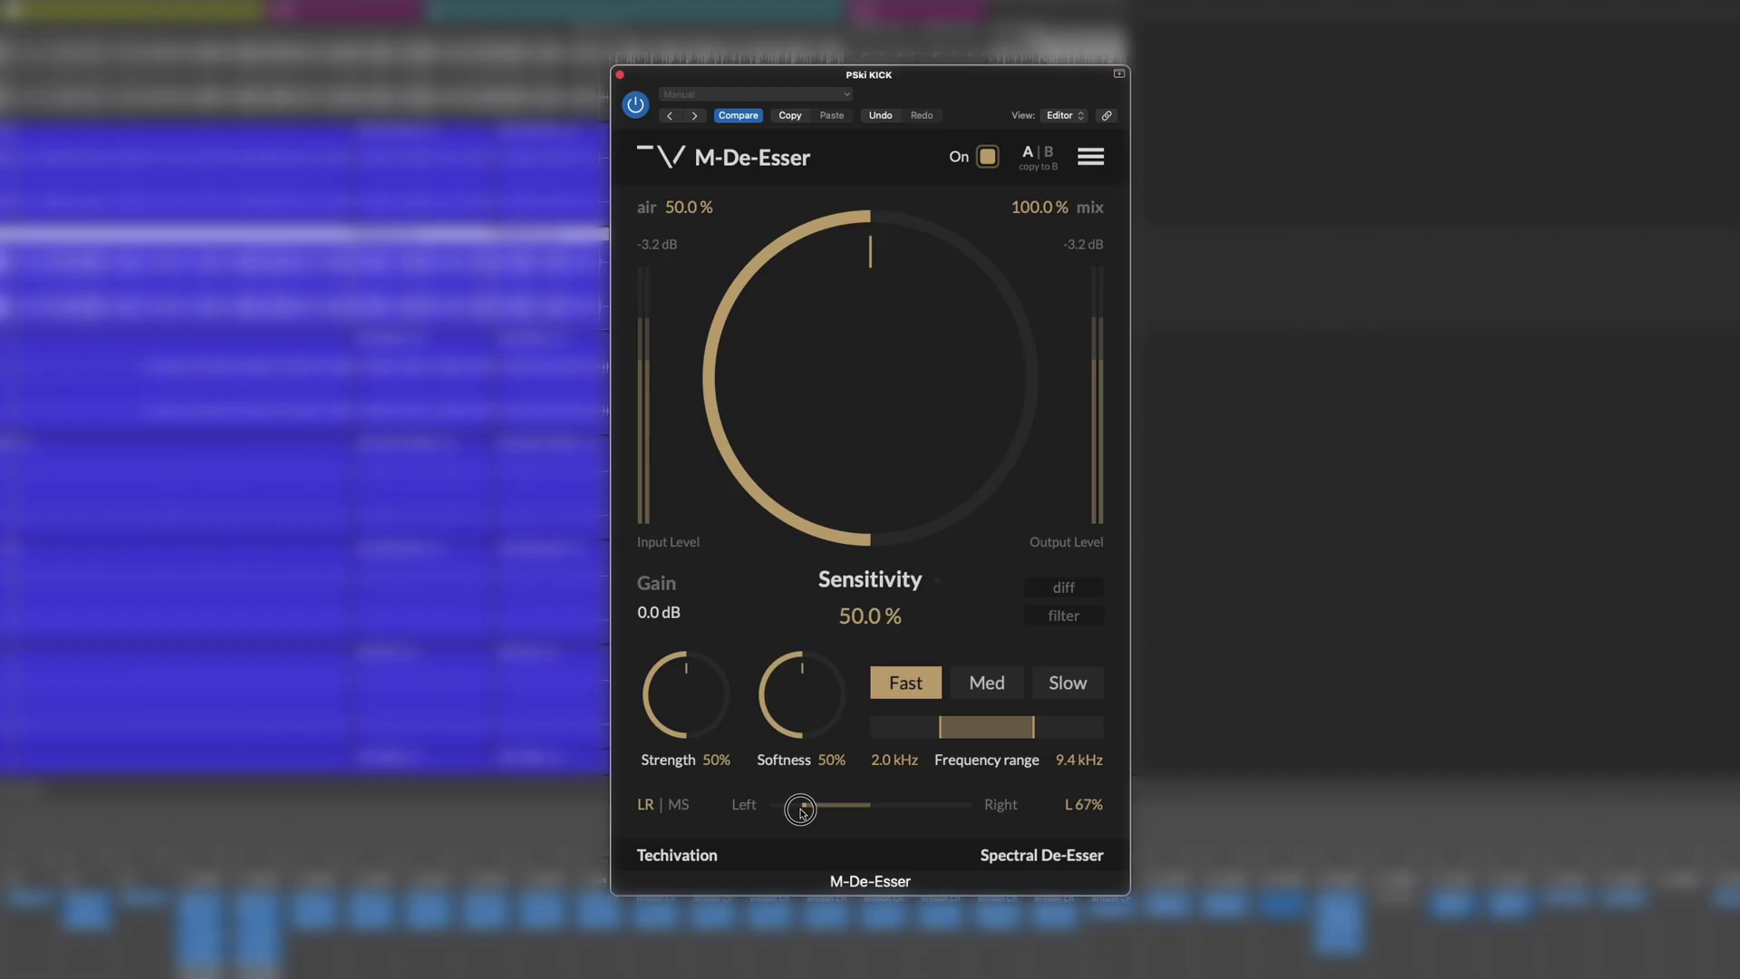
drag(802, 811, 912, 816)
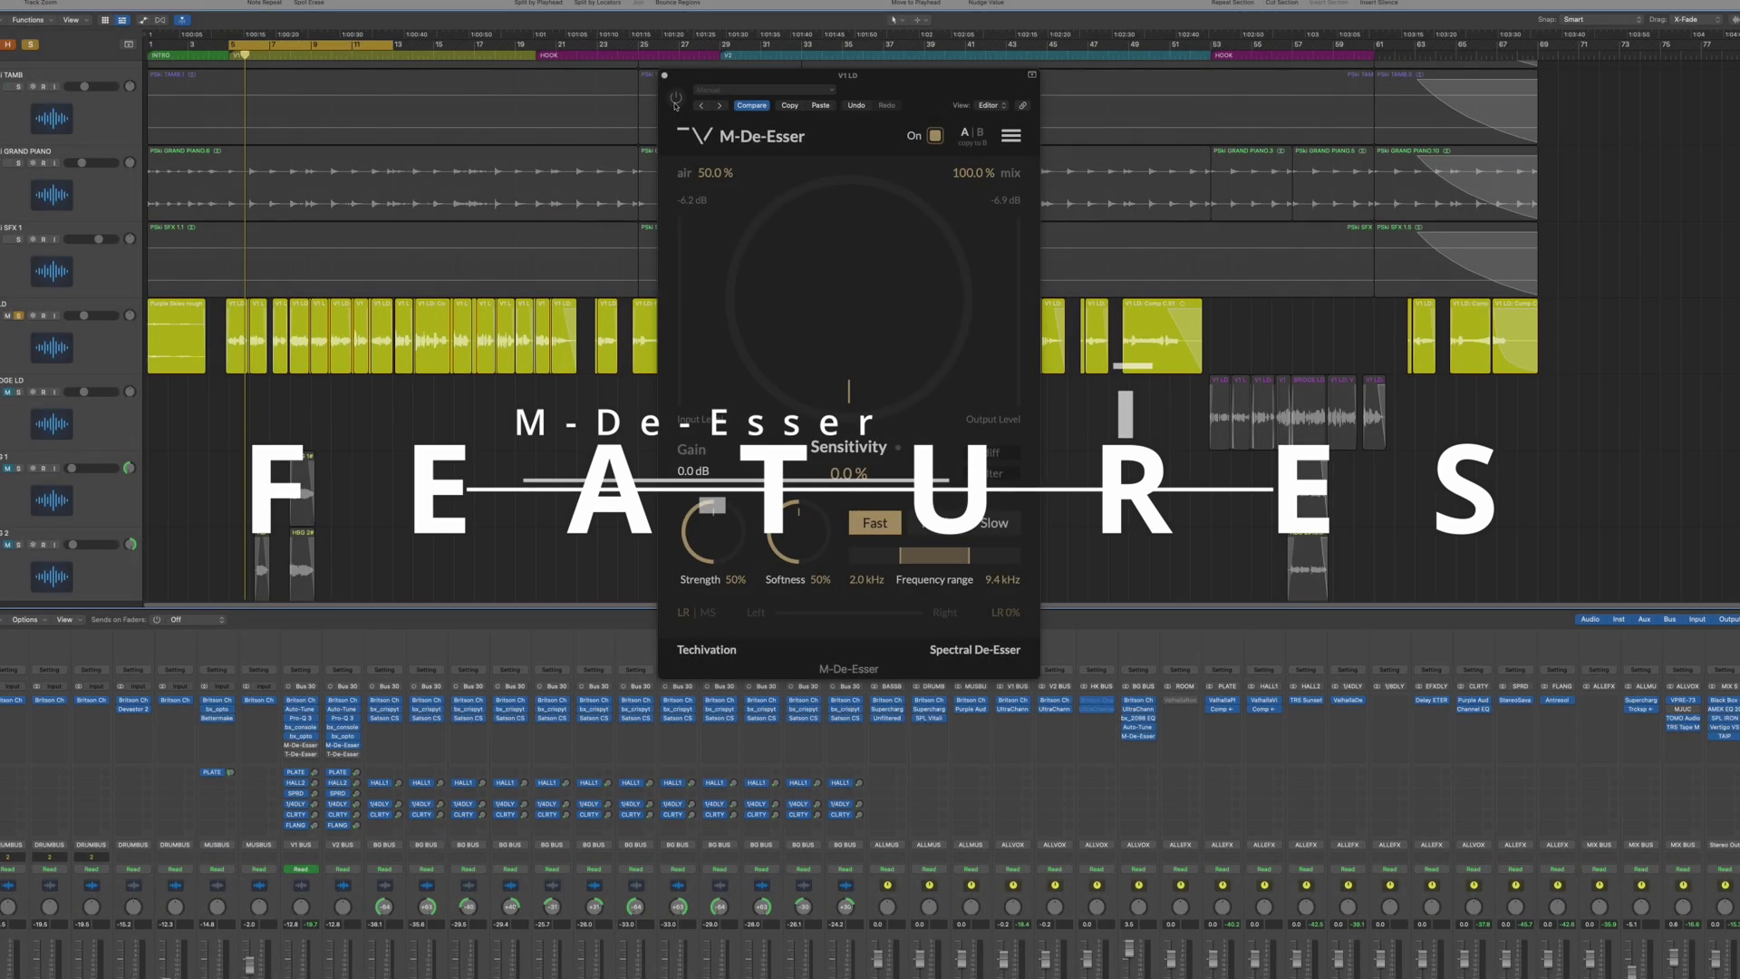
Sweep Sensitivity to 100%, then 50%, then 0%, and return it to about 67%
click(674, 106)
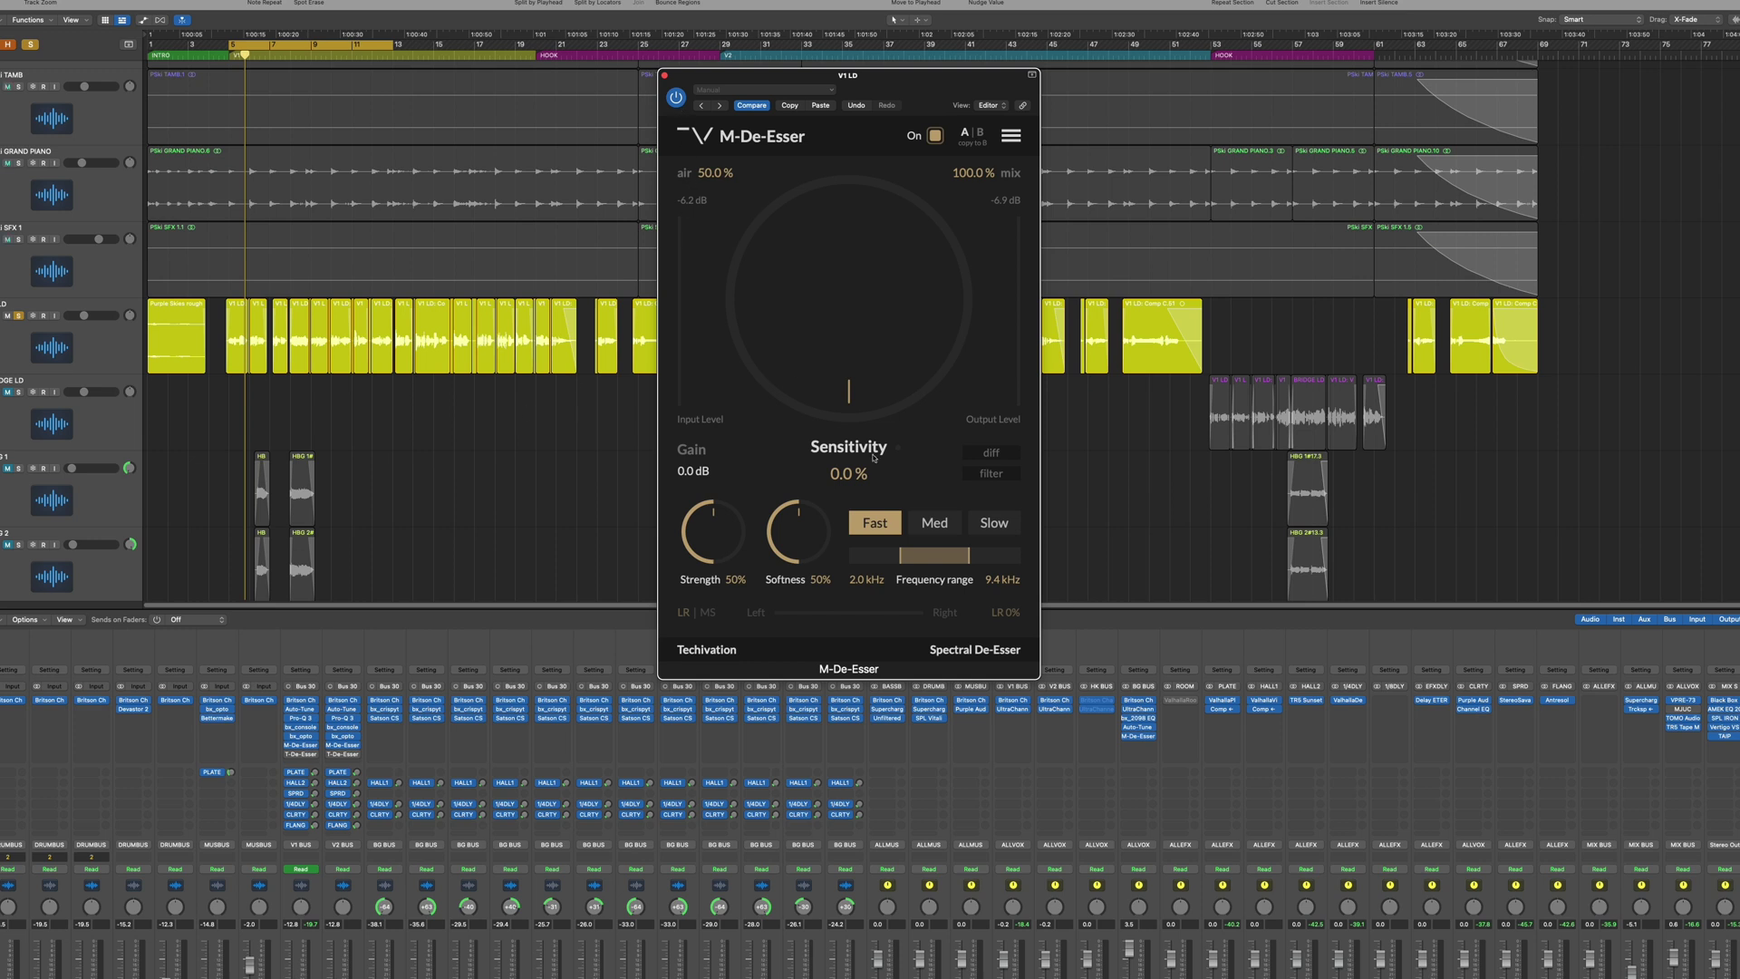
drag(847, 407, 856, 326)
drag(855, 233, 848, 218)
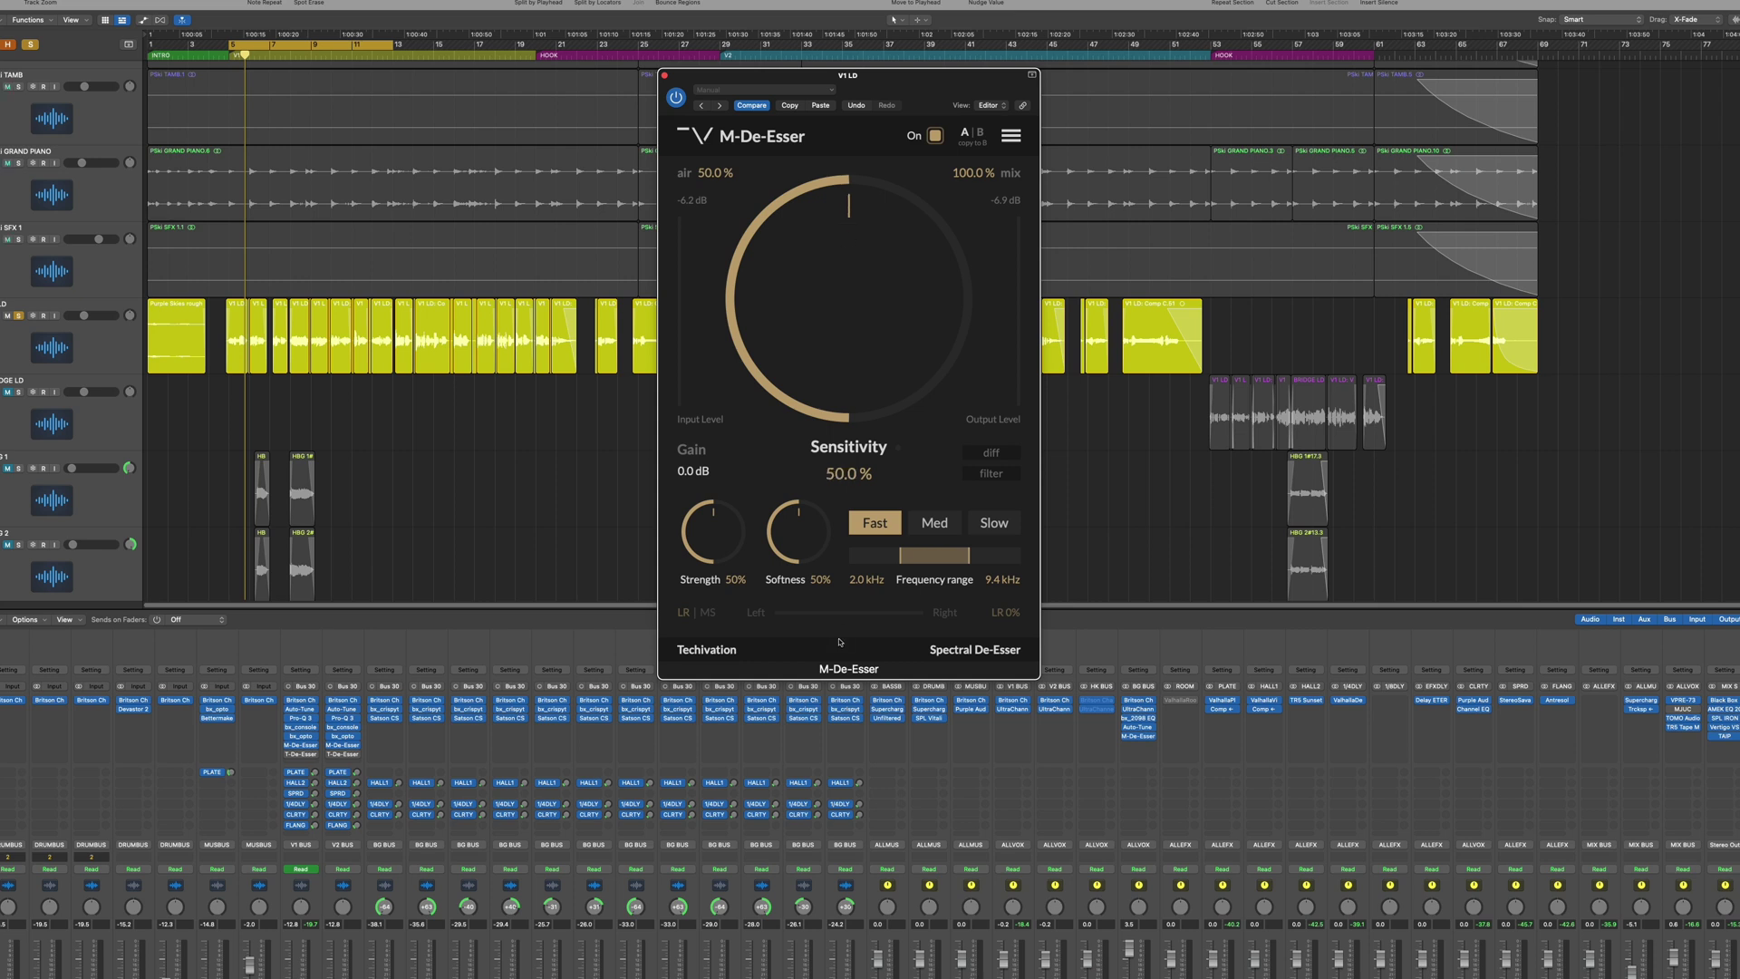
drag(851, 193, 831, 346)
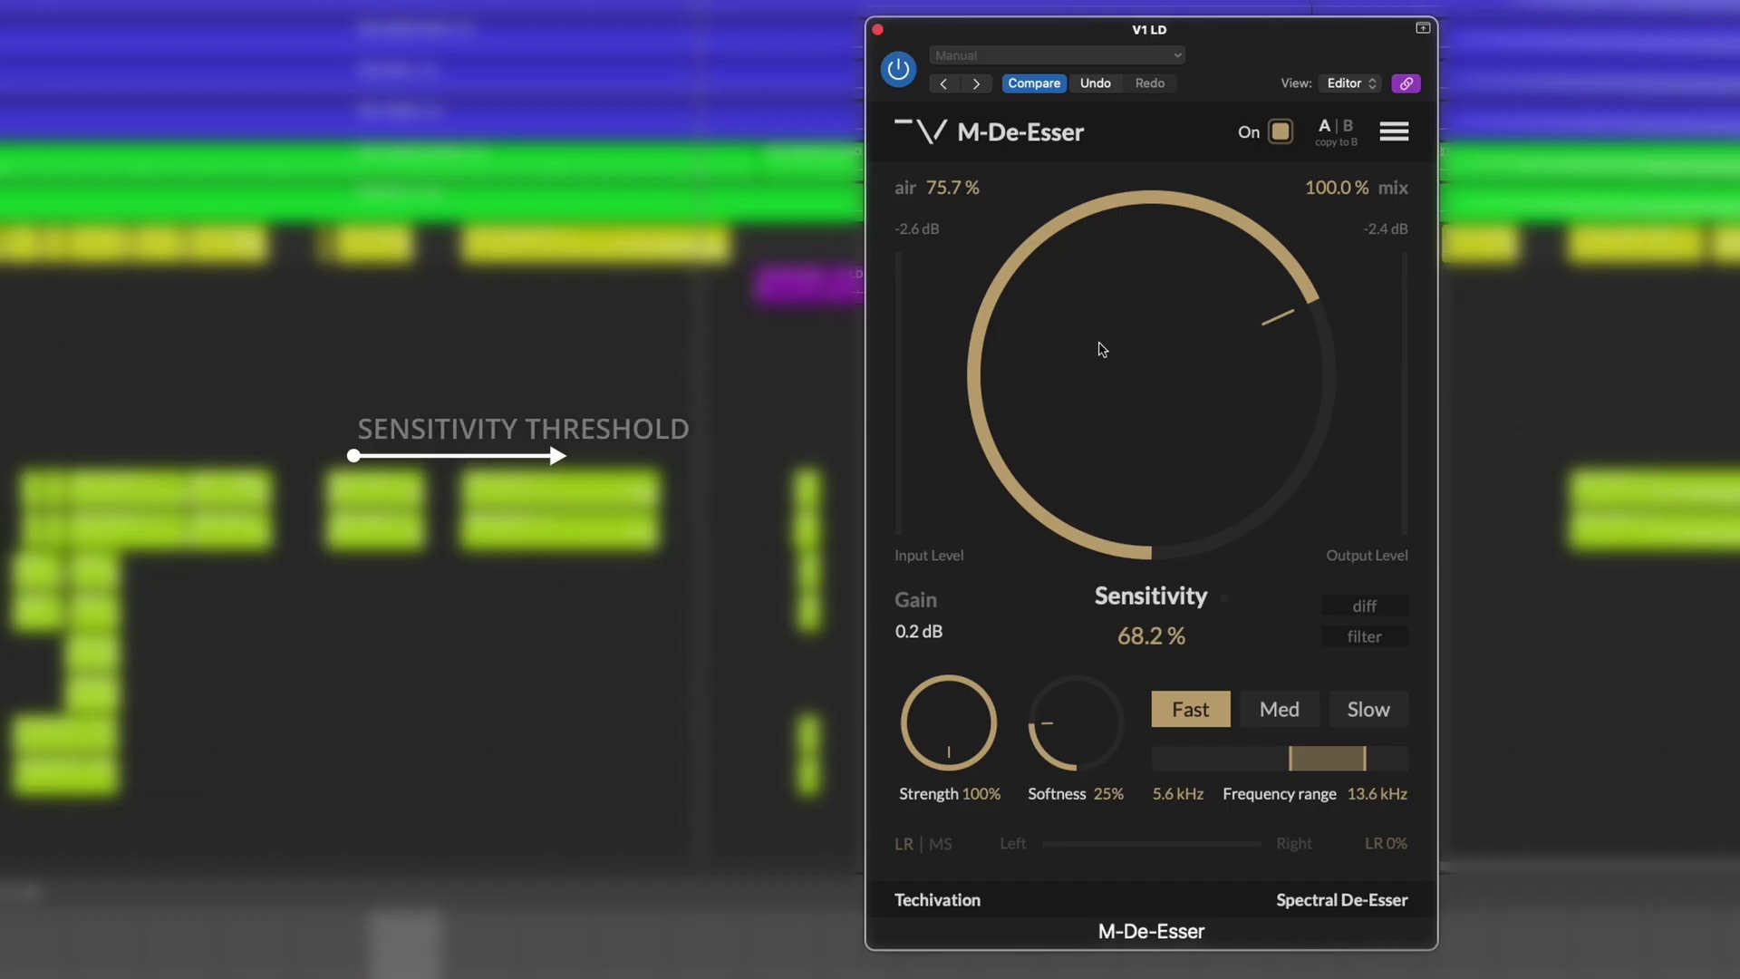
mouse_move(1240, 265)
mouse_down()
mouse_move(1235, 320)
mouse_move(1251, 265)
mouse_up()
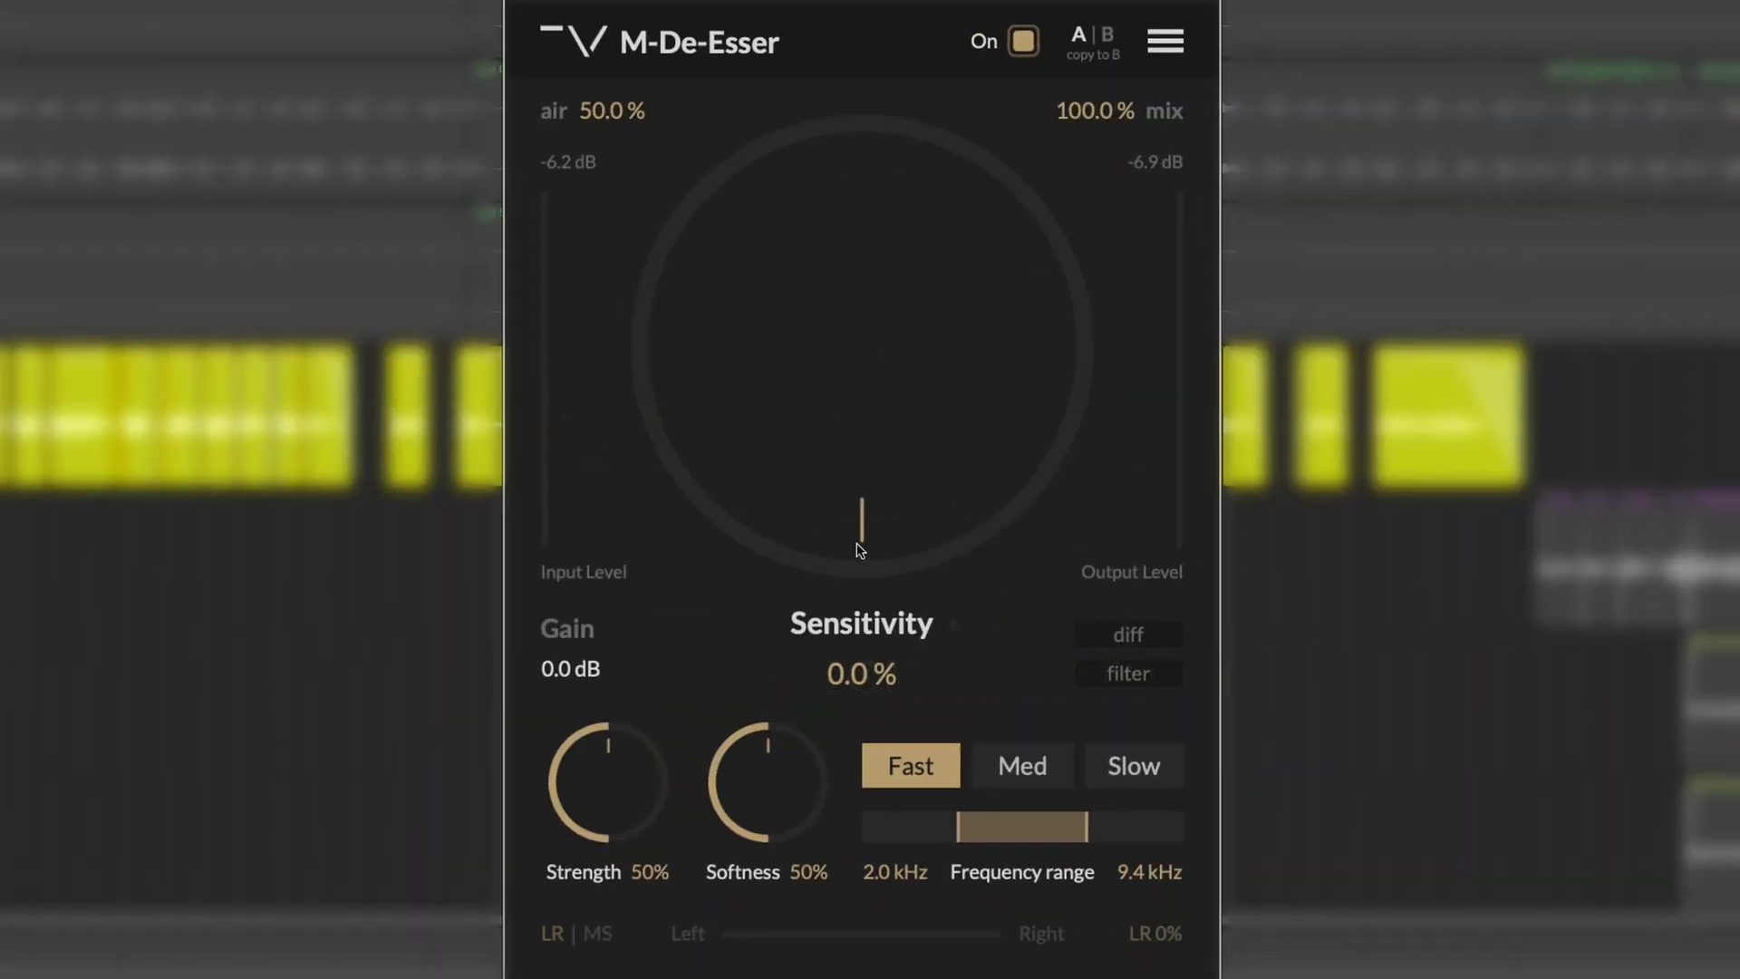
Raise Sensitivity to 100%, reset it to its 50% default, then lower it to 0%
drag(859, 549, 874, 398)
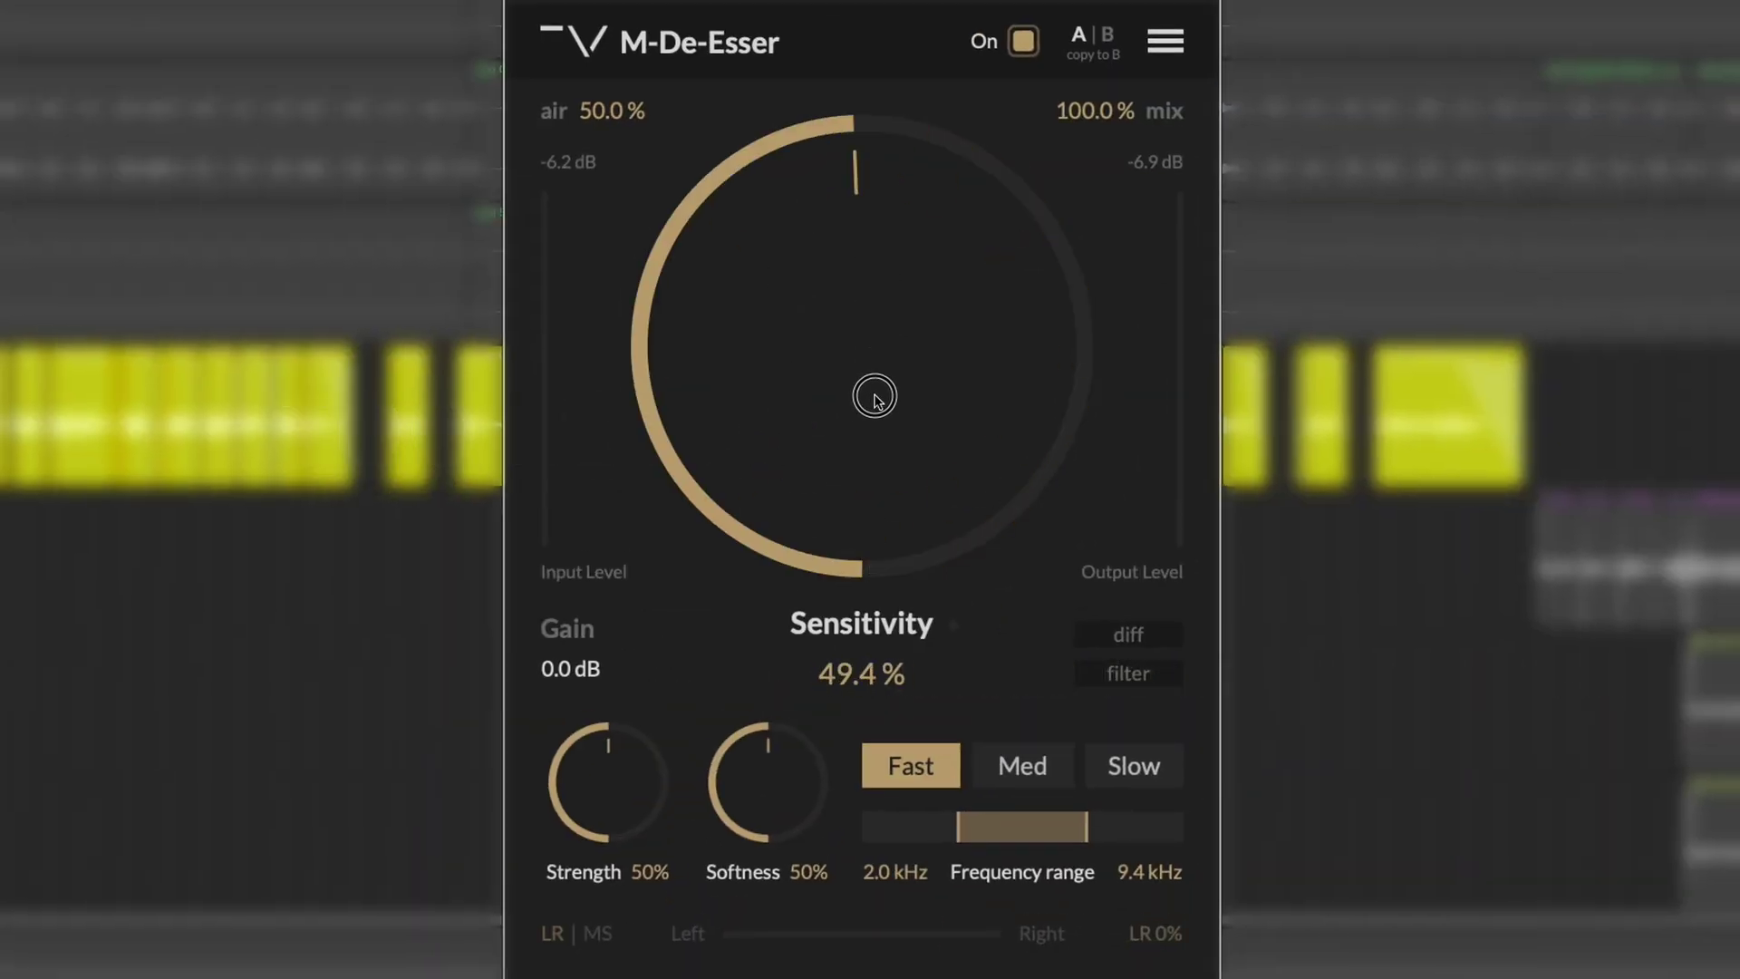
double_click(862, 195)
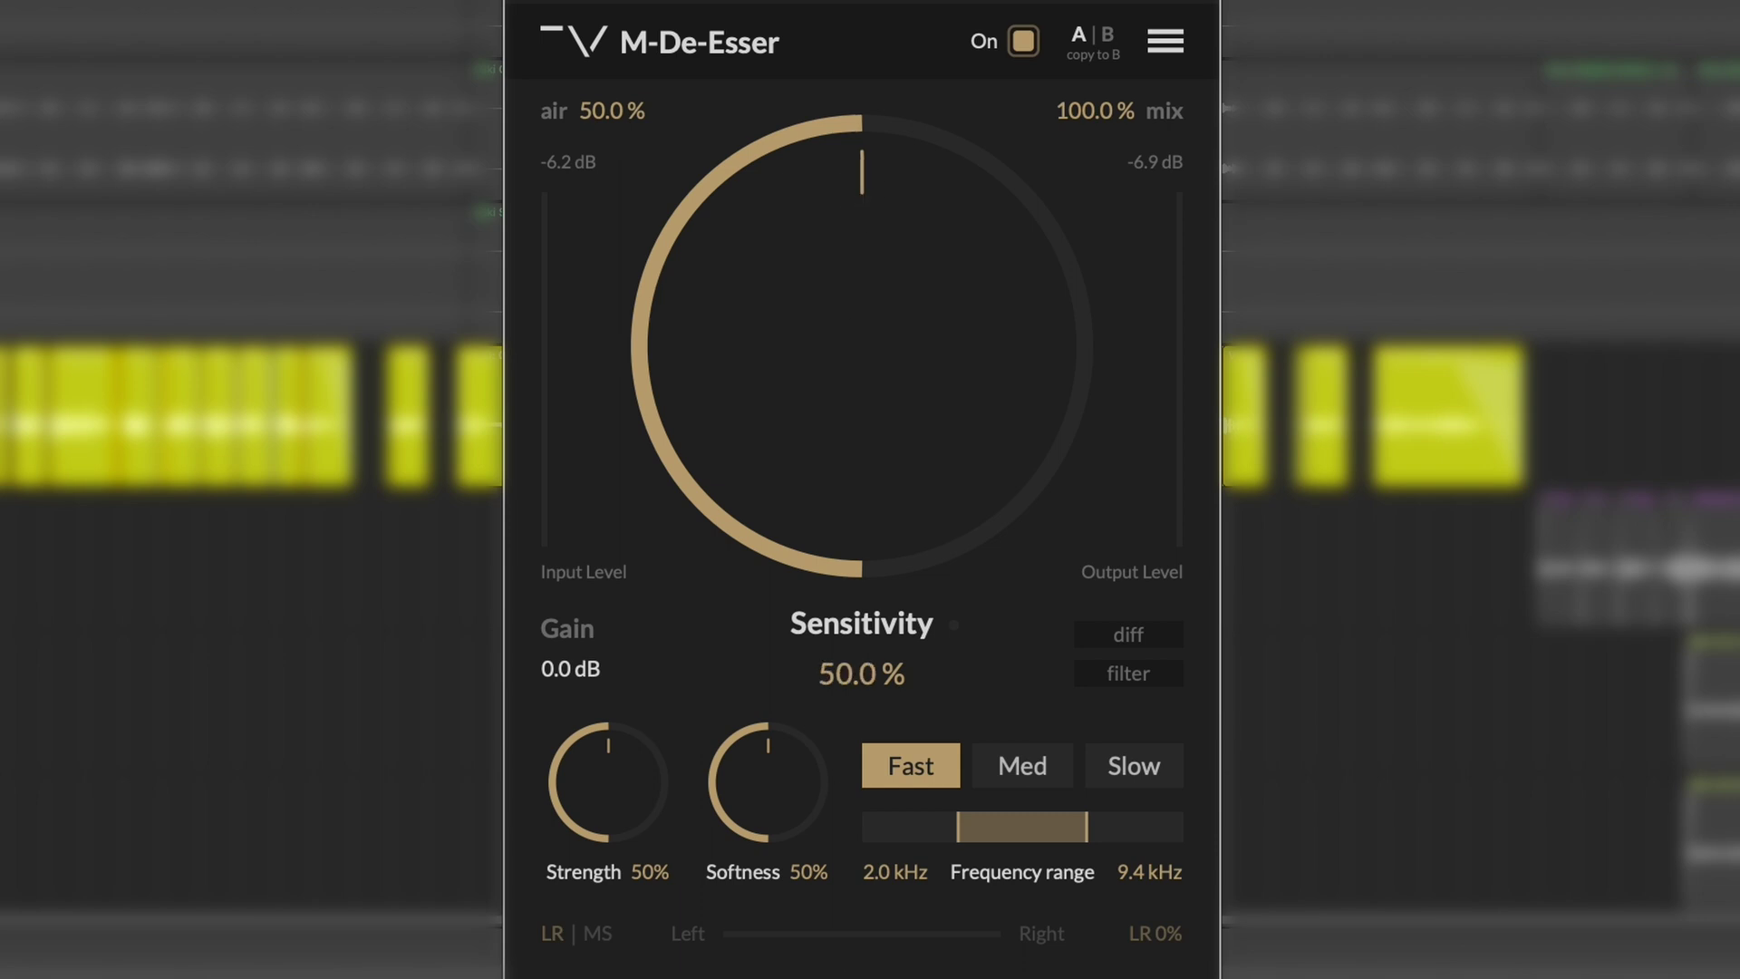
drag(864, 150, 823, 431)
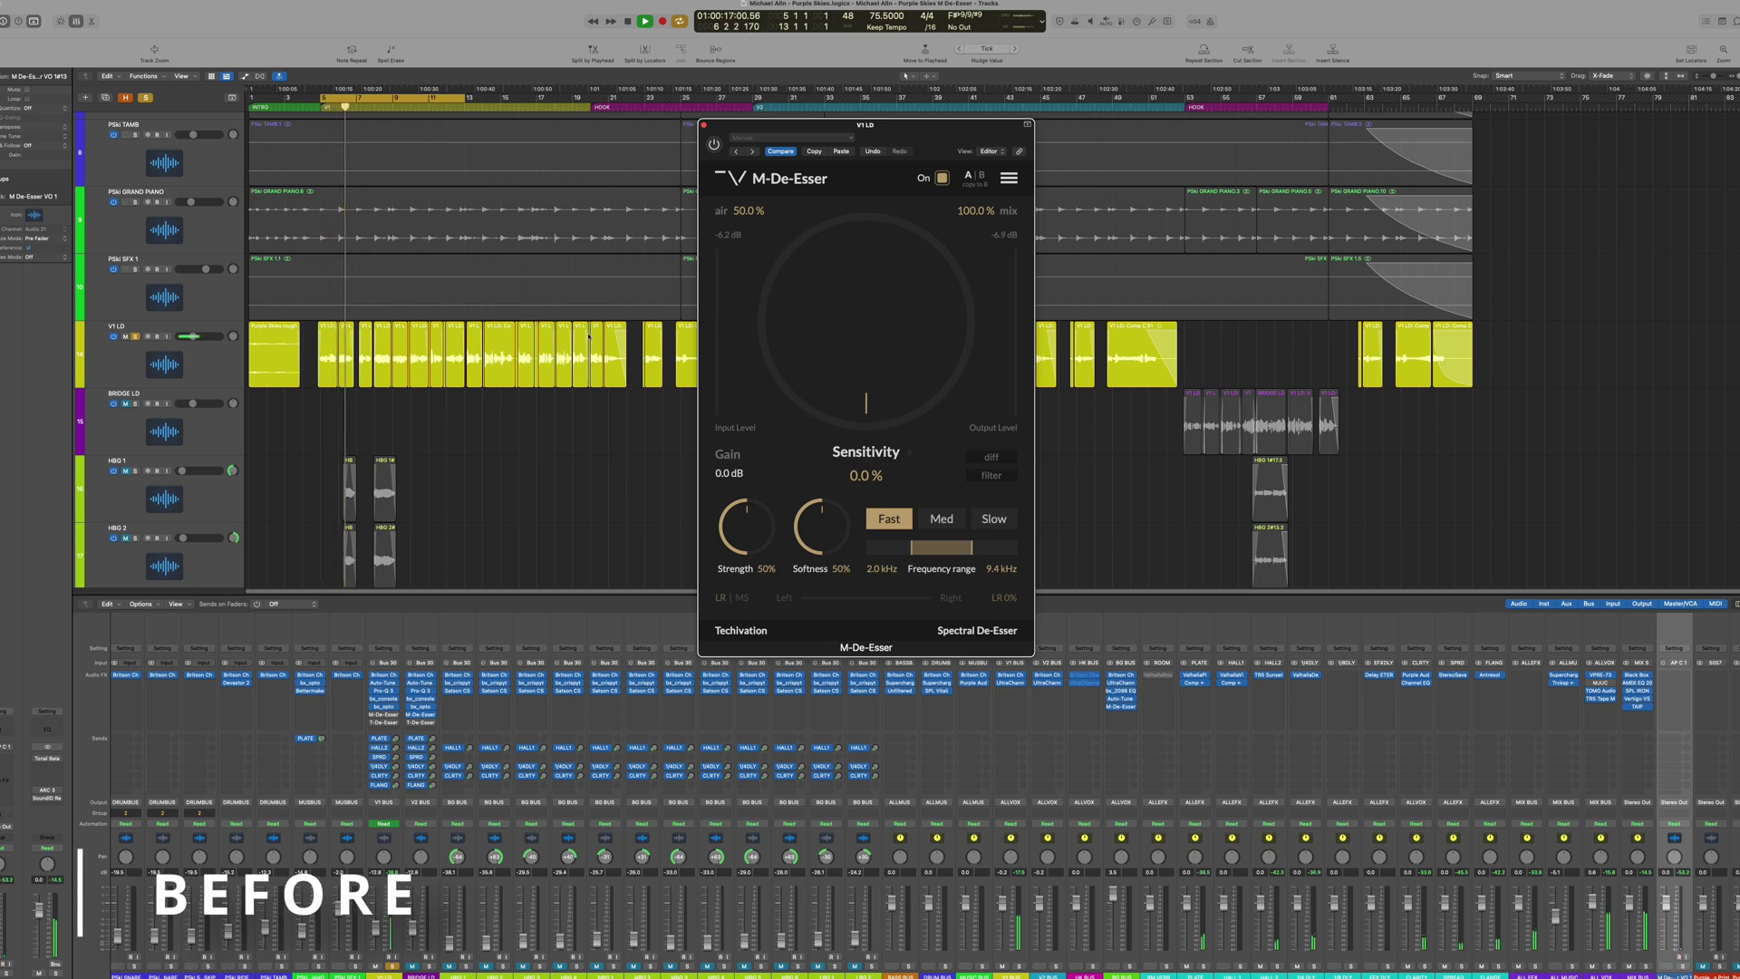
Raise the de-esser's Sensitivity from 0% and replay the vocal from an earlier point
key(space)
drag(800, 344, 774, 184)
key(space)
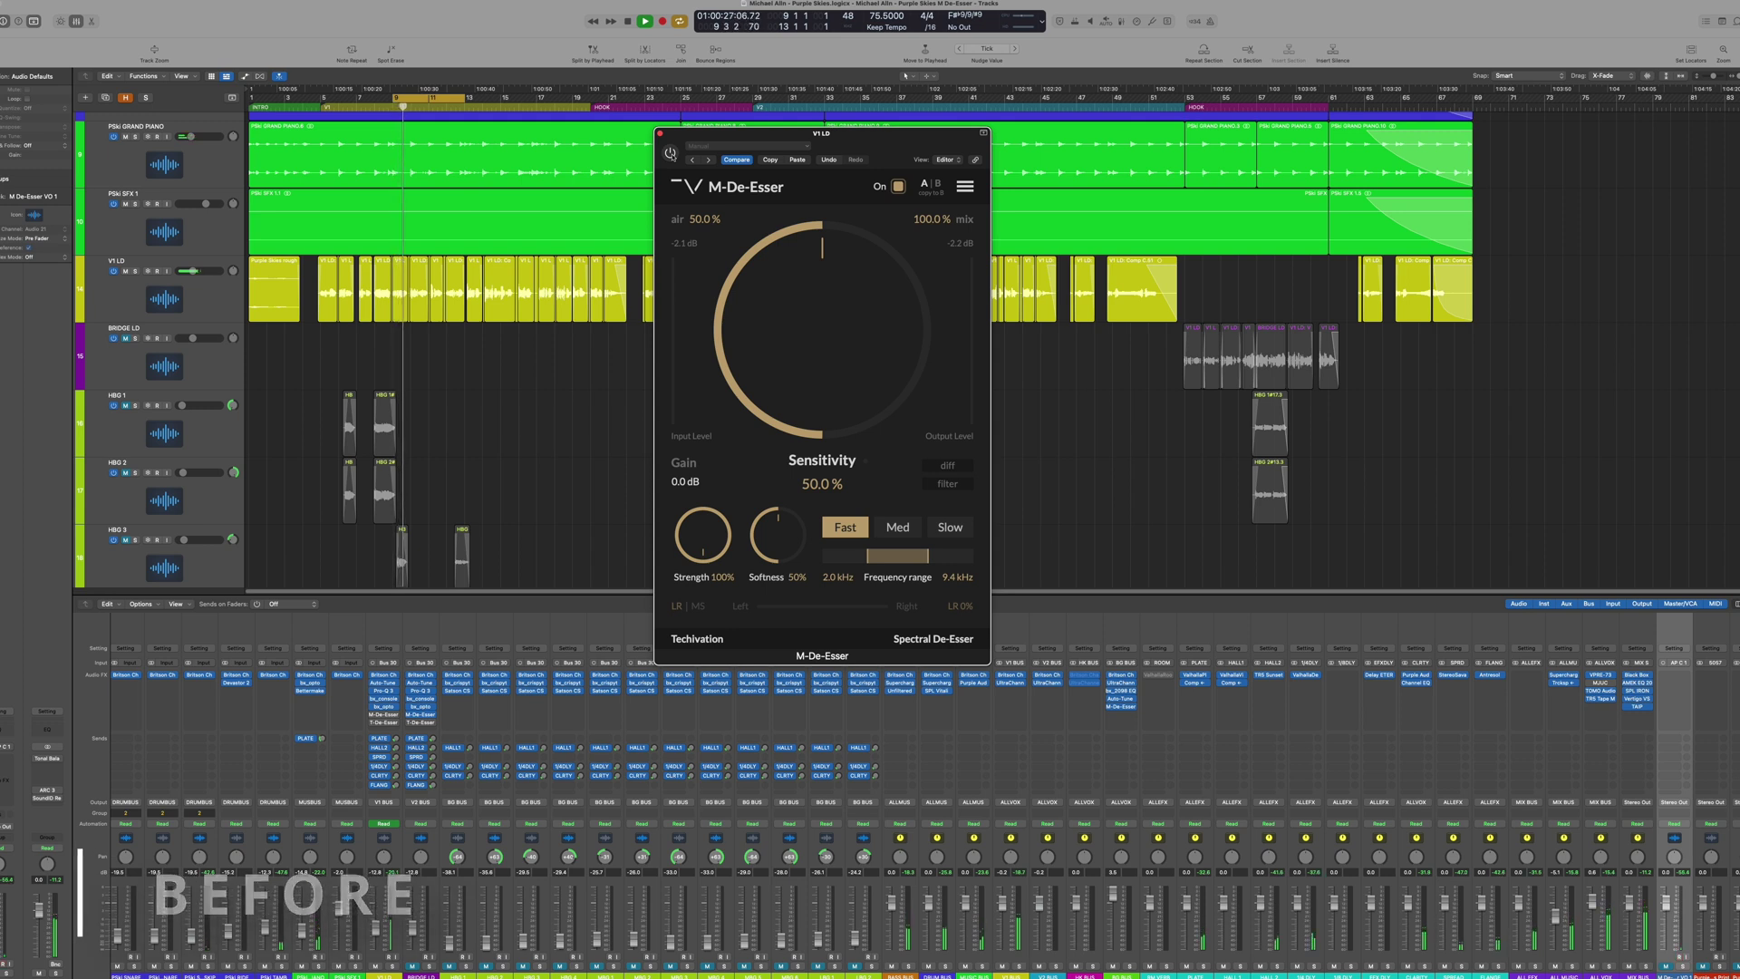
Bypass and re-enable the de-esser while replaying to compare the vocal with and without it
key(space)
click(671, 153)
key(space)
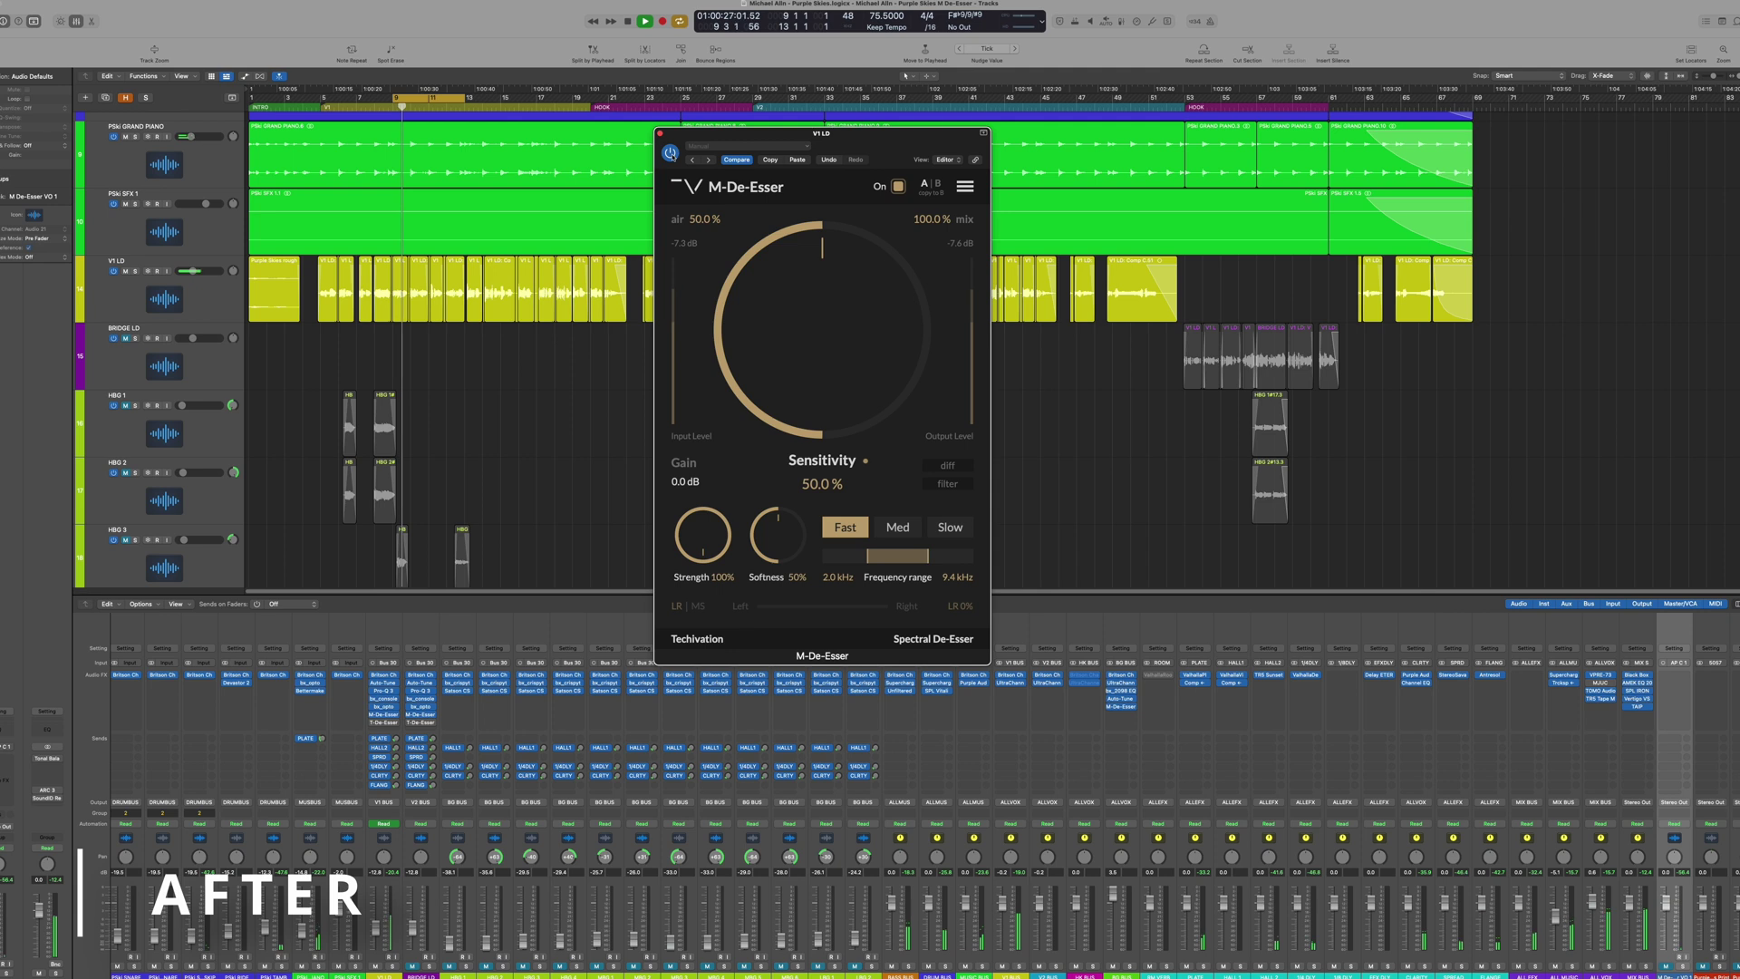
key(space)
click(670, 153)
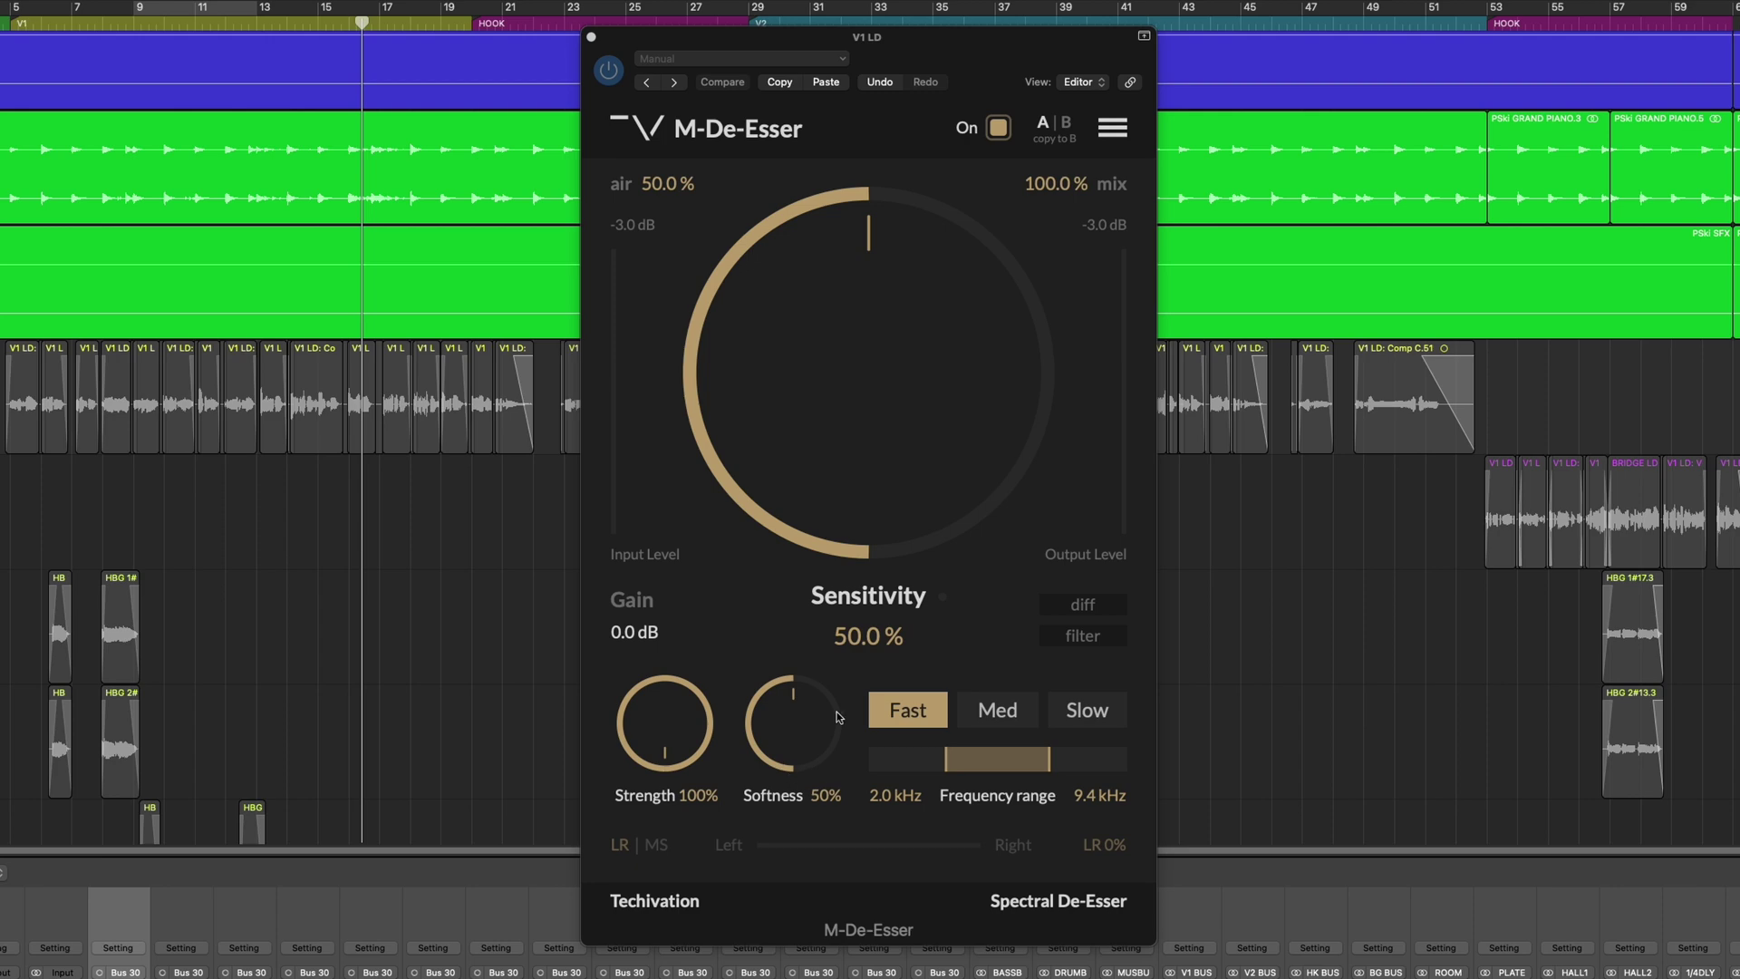
Sweep Softness up to 100% and back down, leaving it at 32%
drag(760, 750, 812, 692)
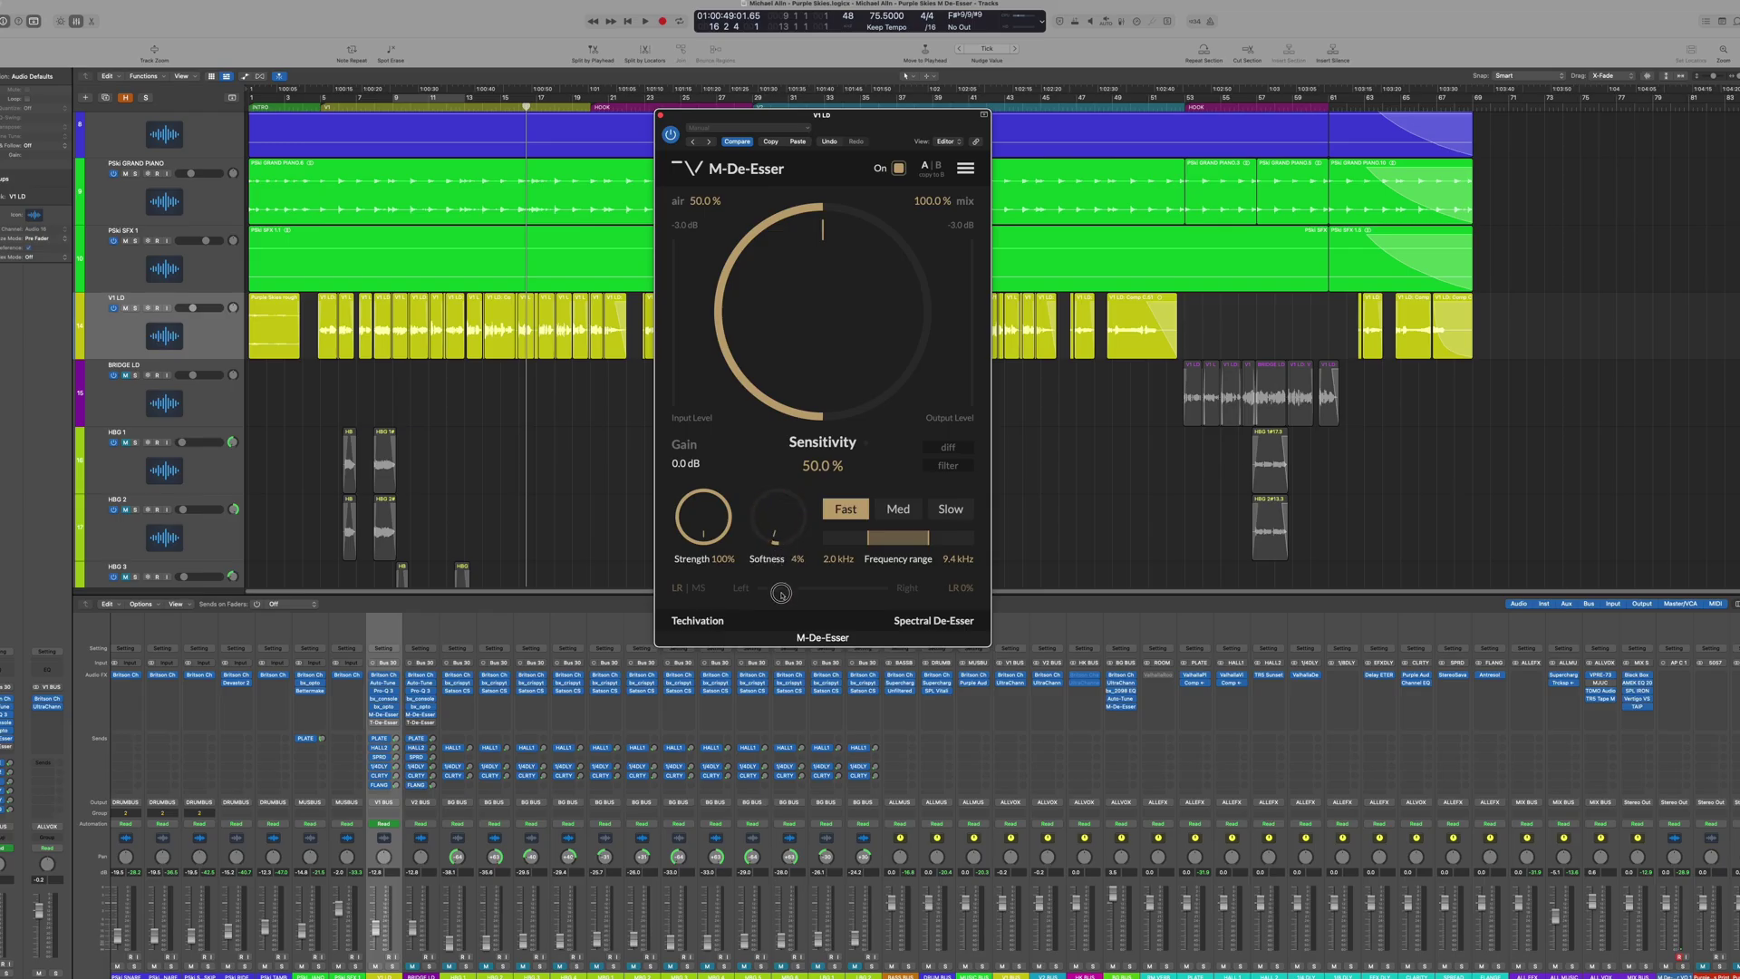
drag(782, 595, 766, 540)
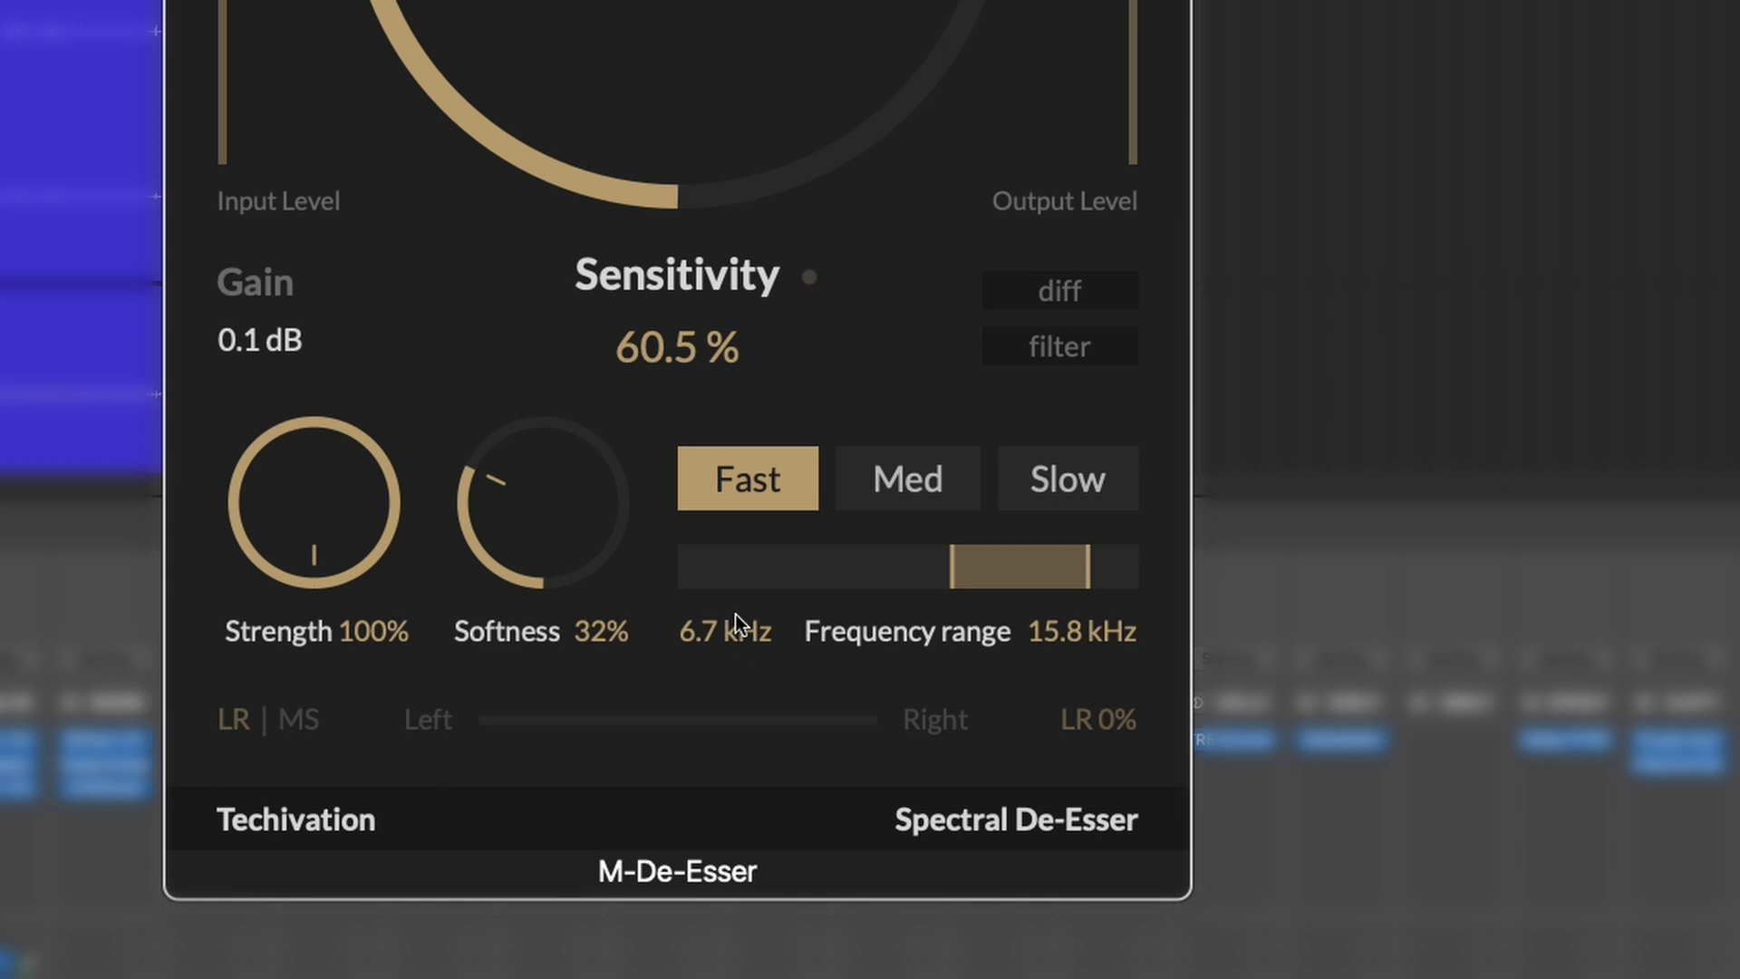
Switch the response speed from Fast to Med to Slow while the vocal plays
click(759, 491)
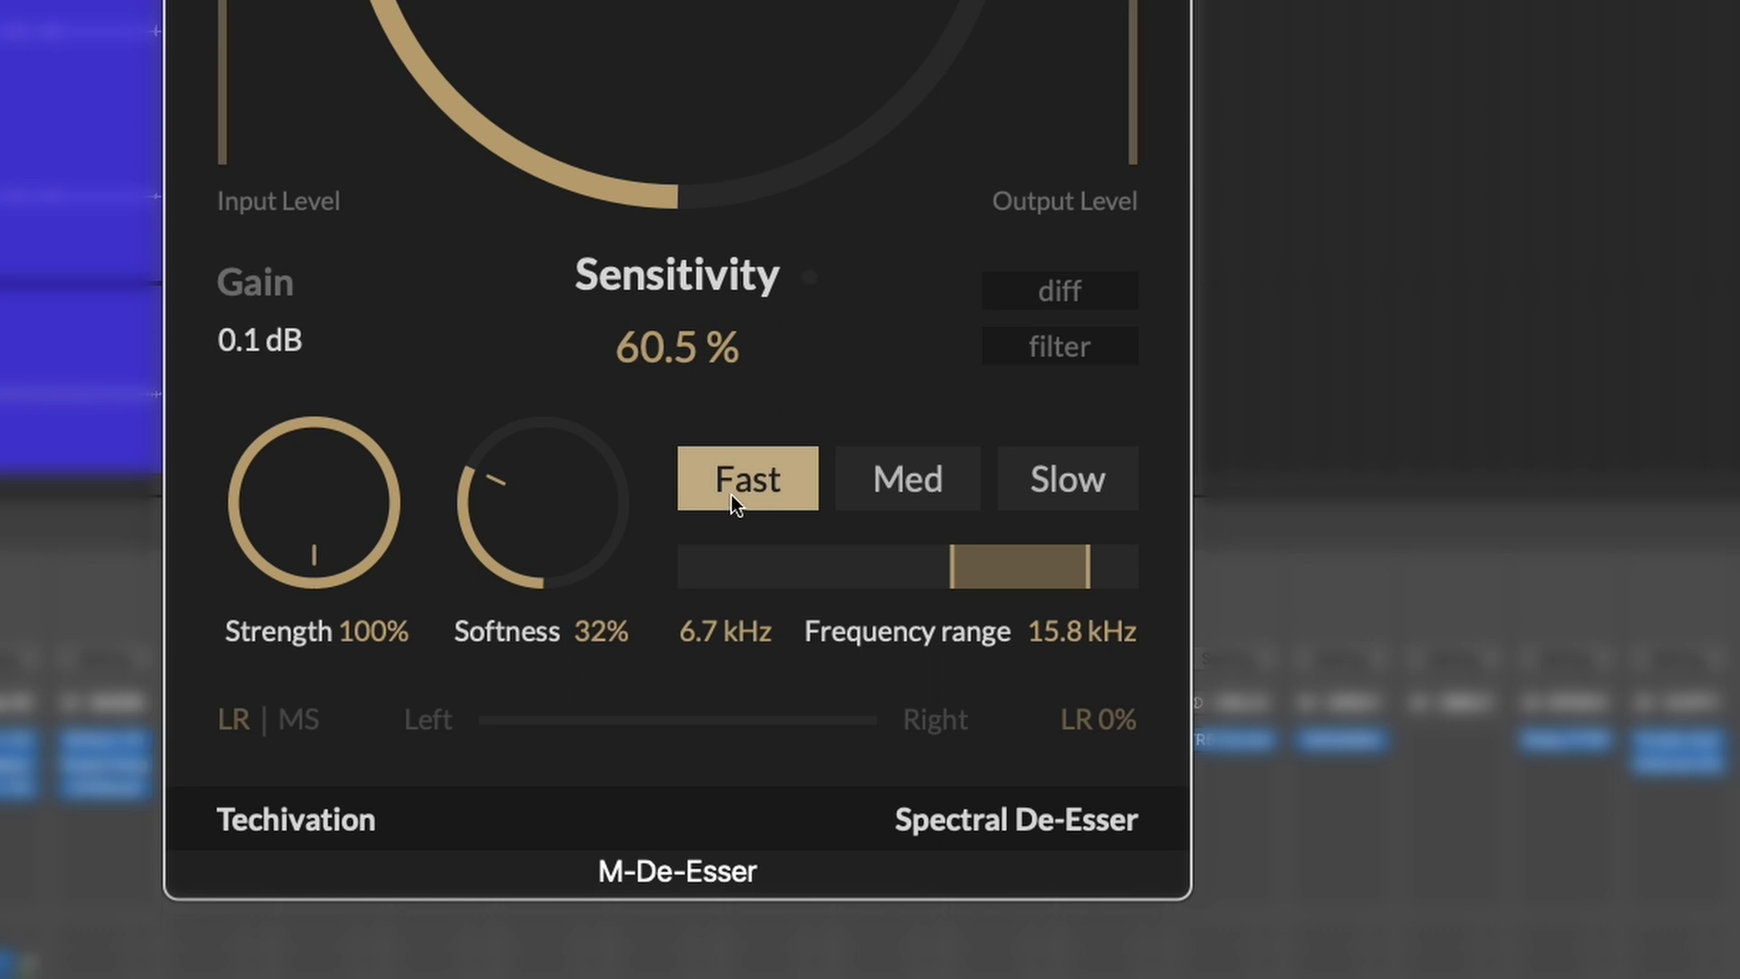
click(888, 478)
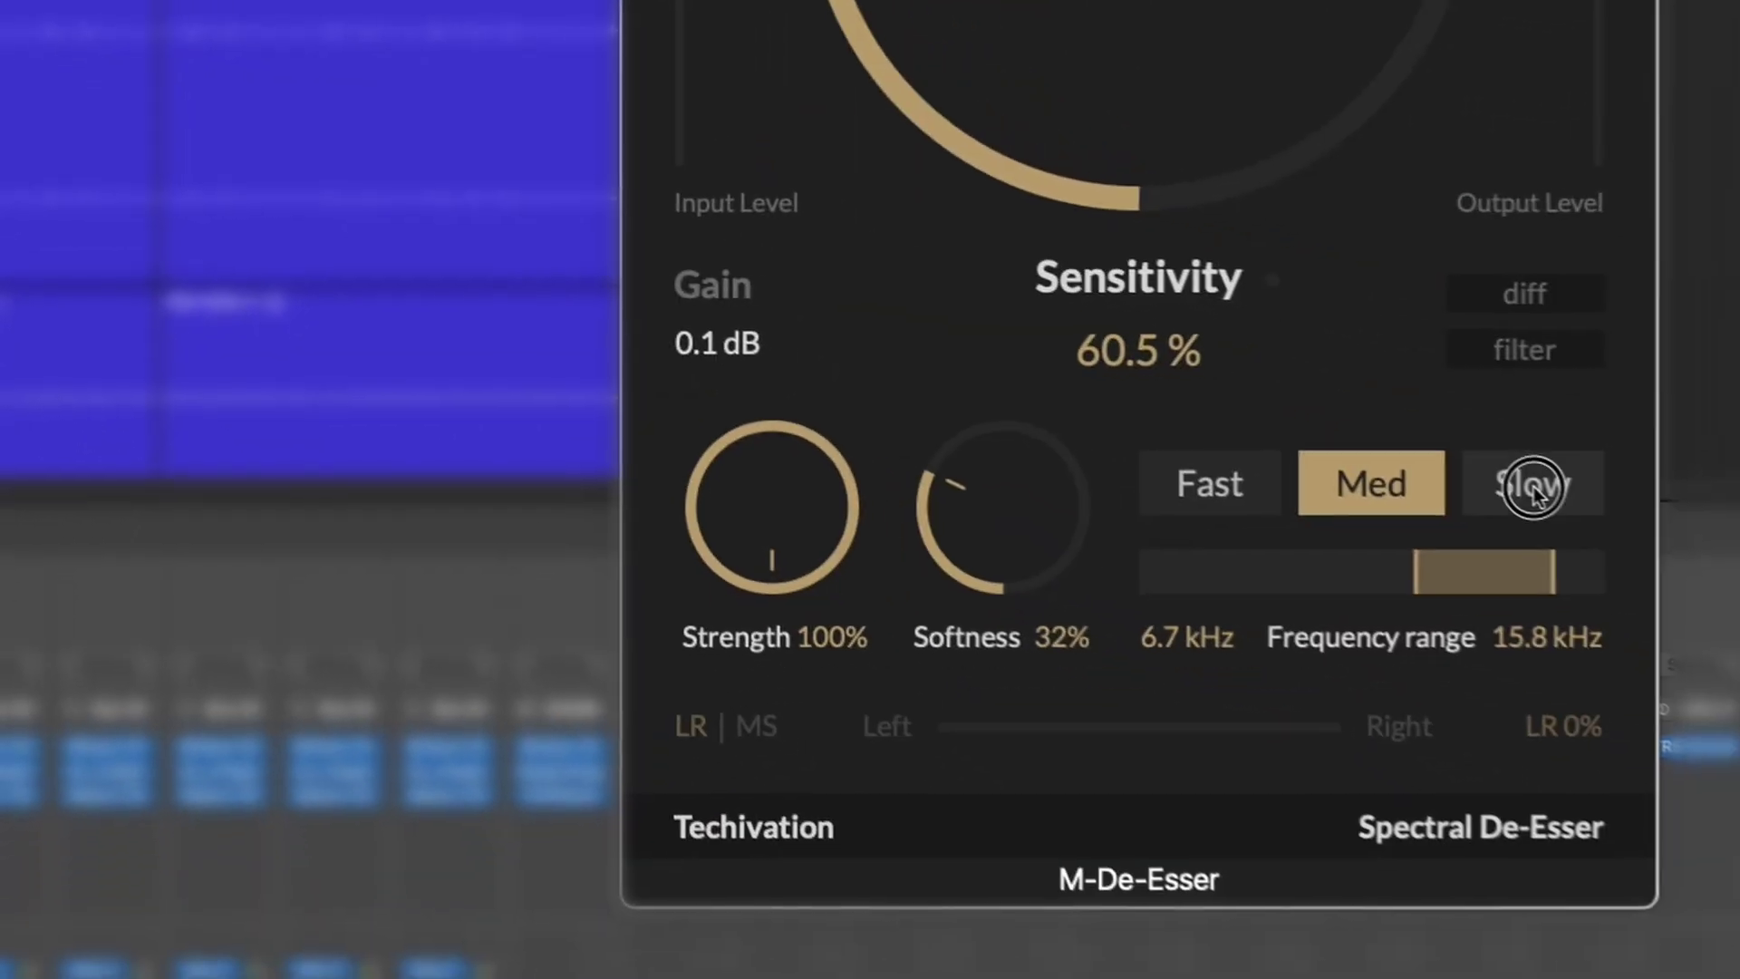
click(983, 444)
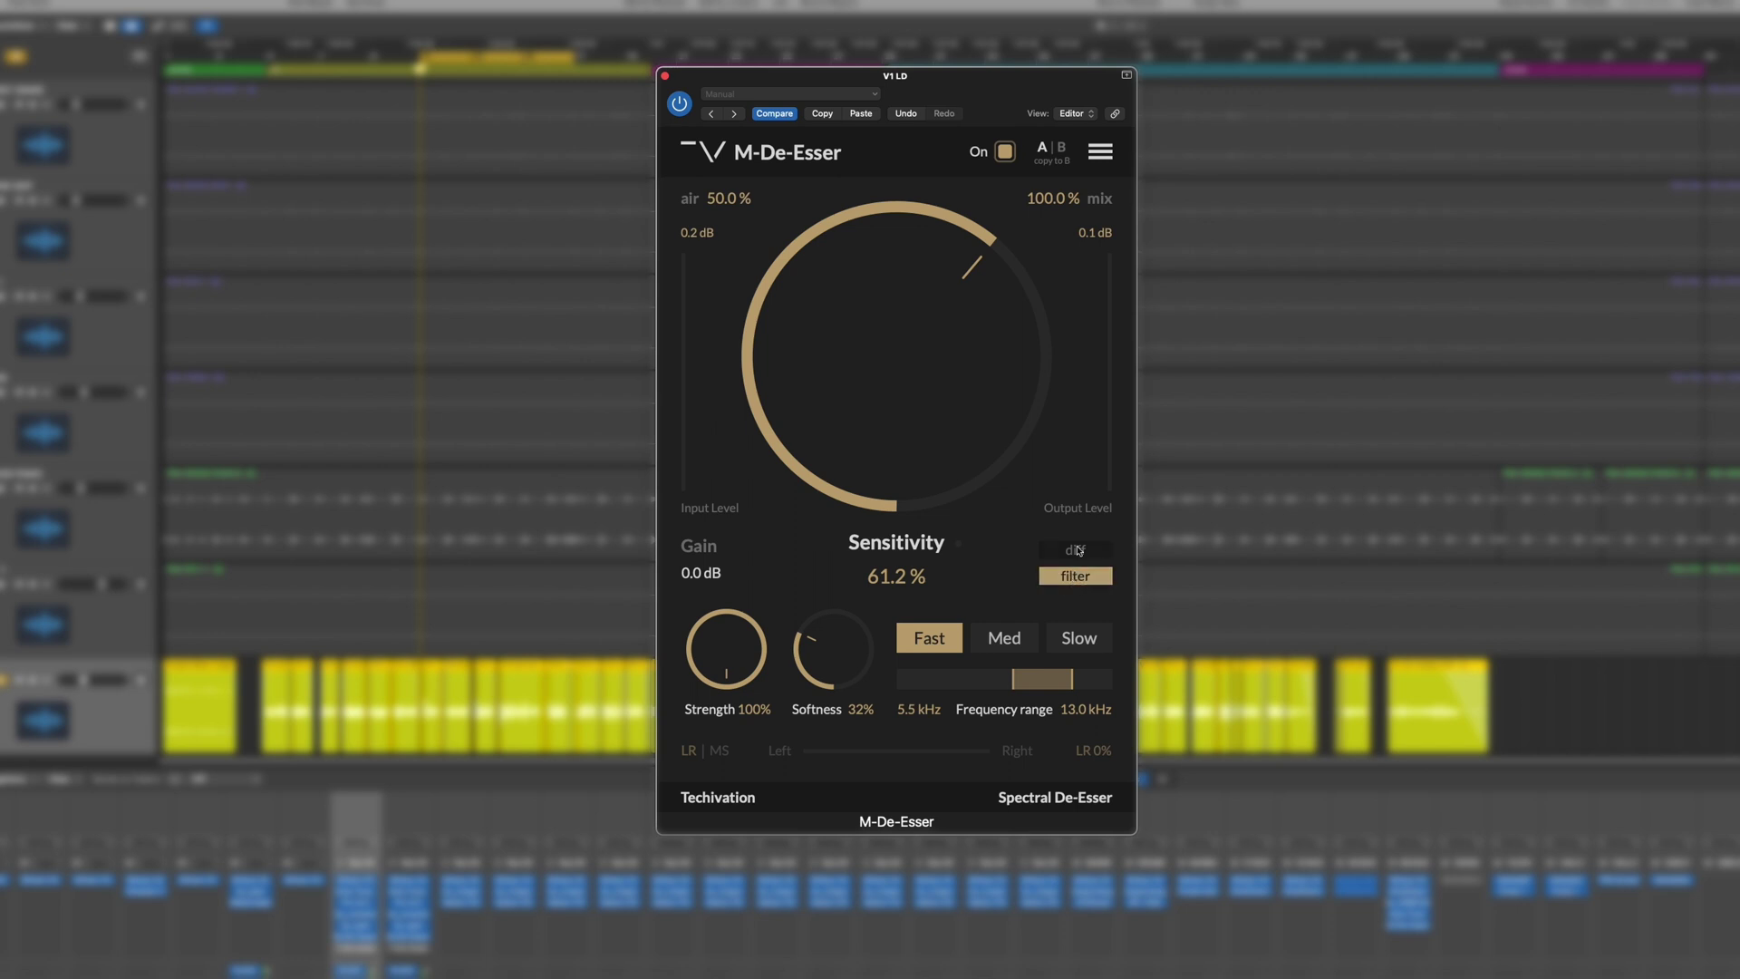
Alternate between diff and filter listening modes, finishing with filter listening on
click(1075, 549)
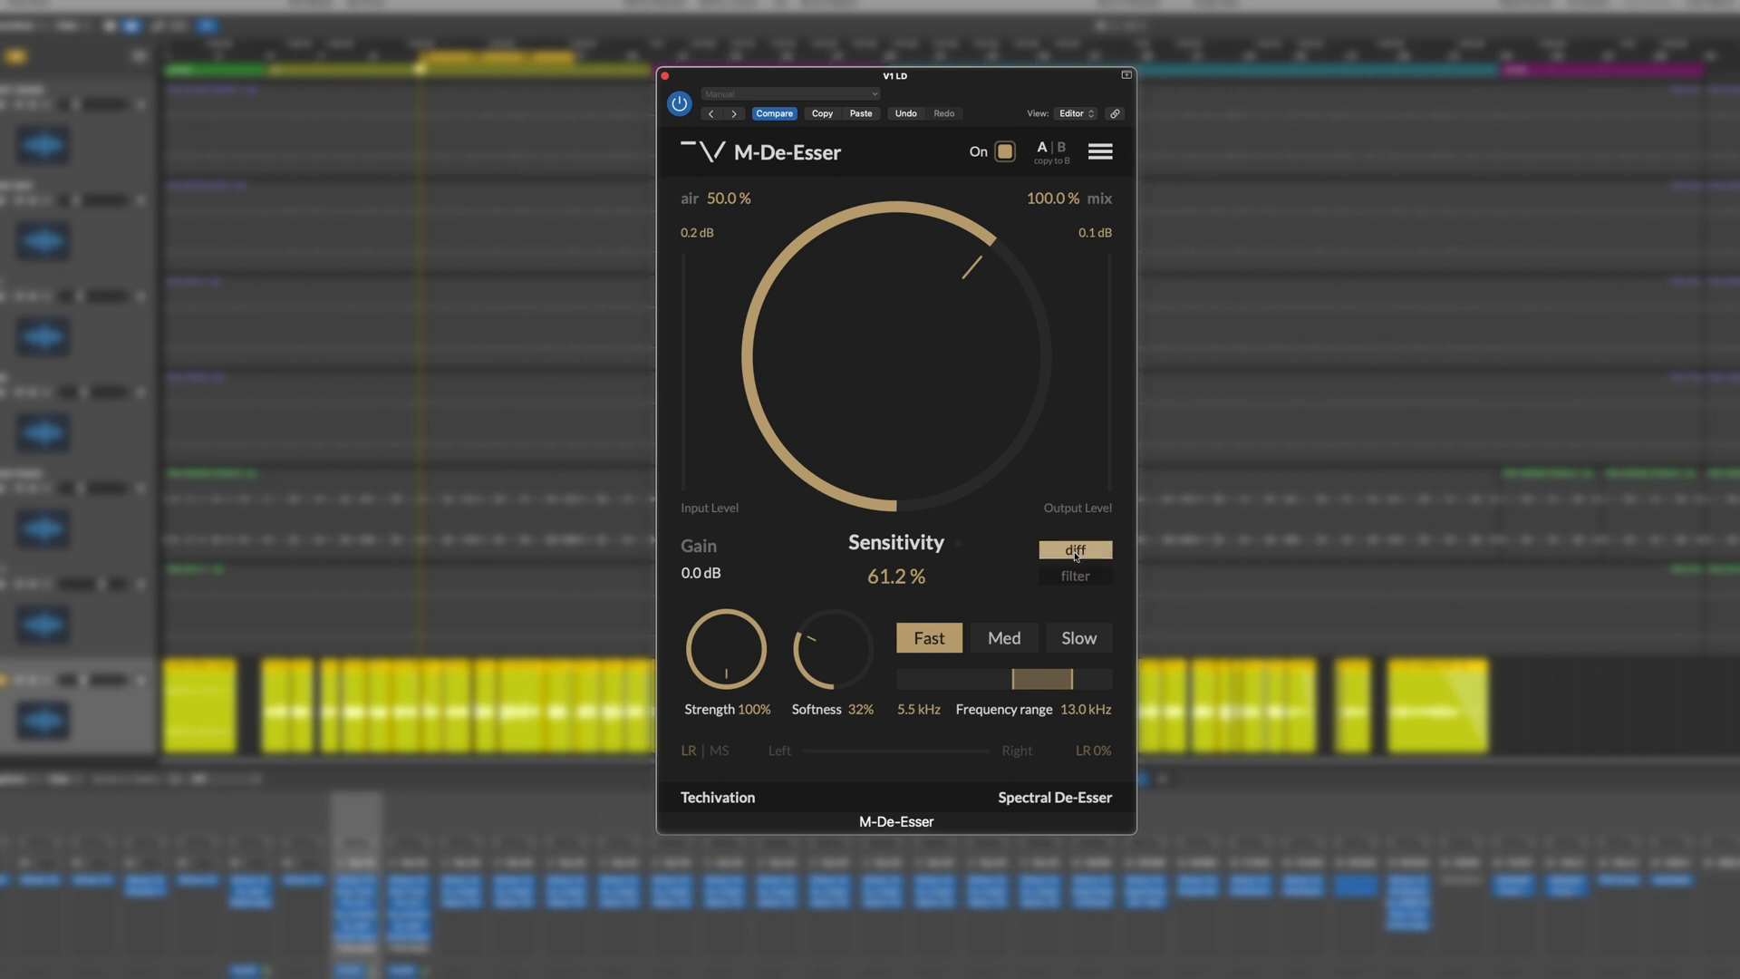
click(1072, 578)
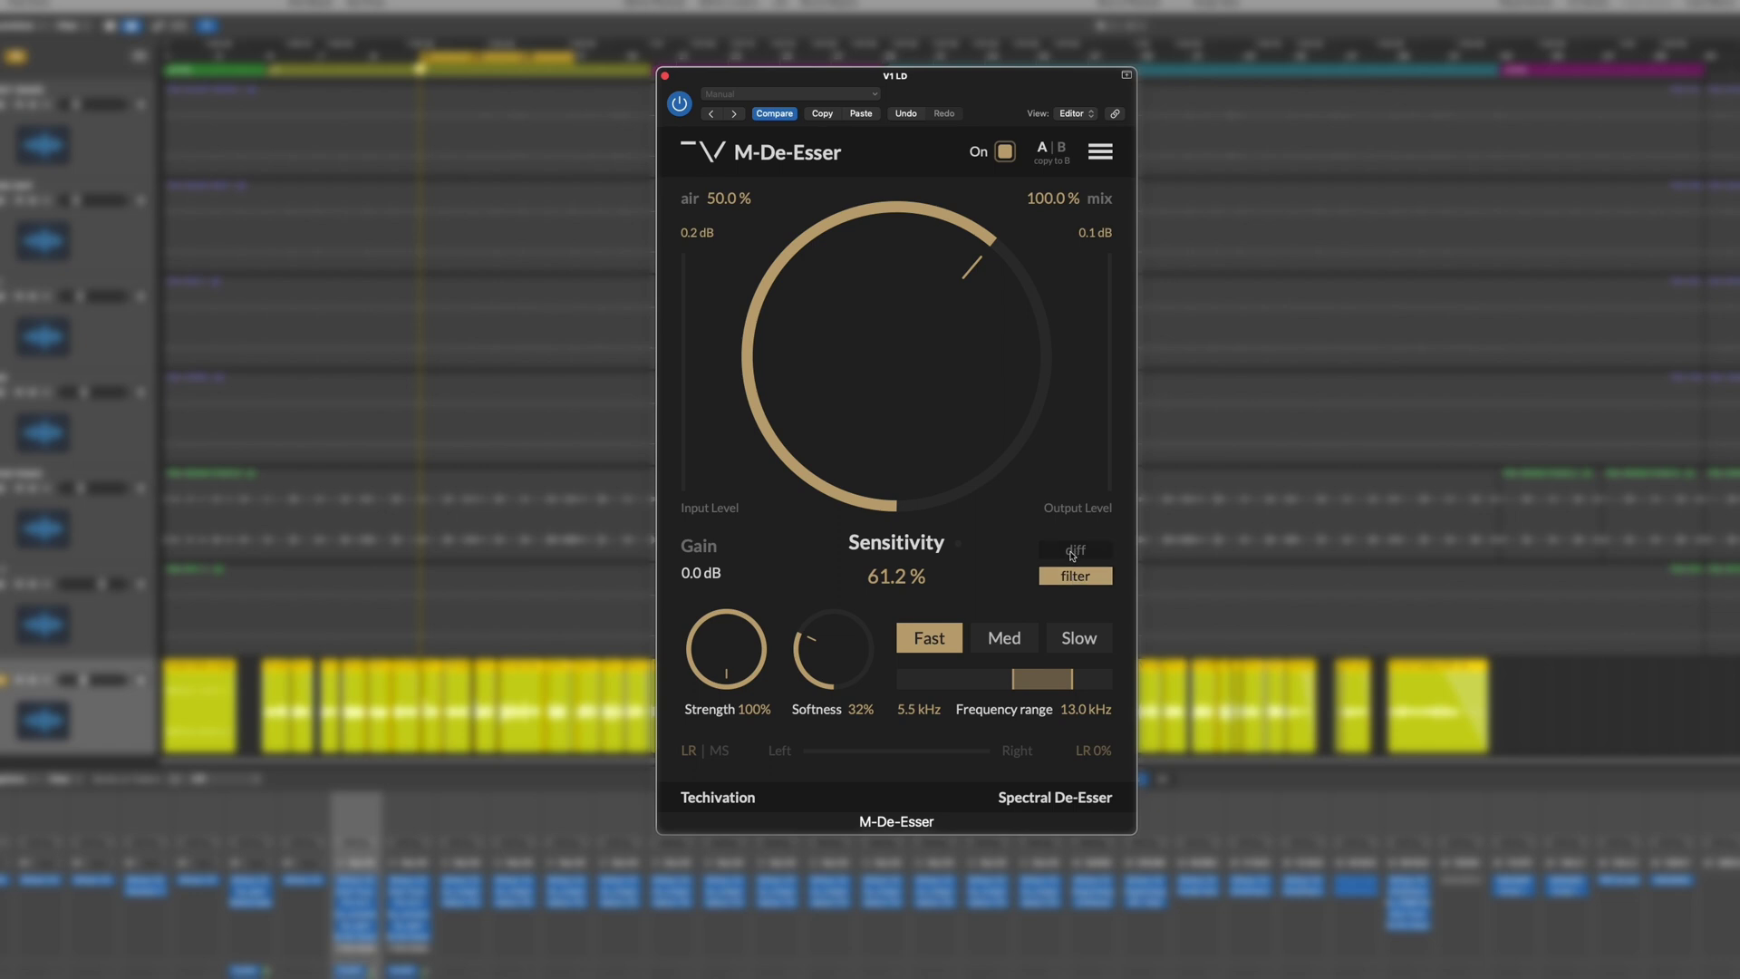
click(1072, 577)
click(1075, 550)
click(1079, 577)
Adjust the lower and upper band handles so the frequency range spans 6.7–15.8 kHz
drag(1074, 682, 1068, 683)
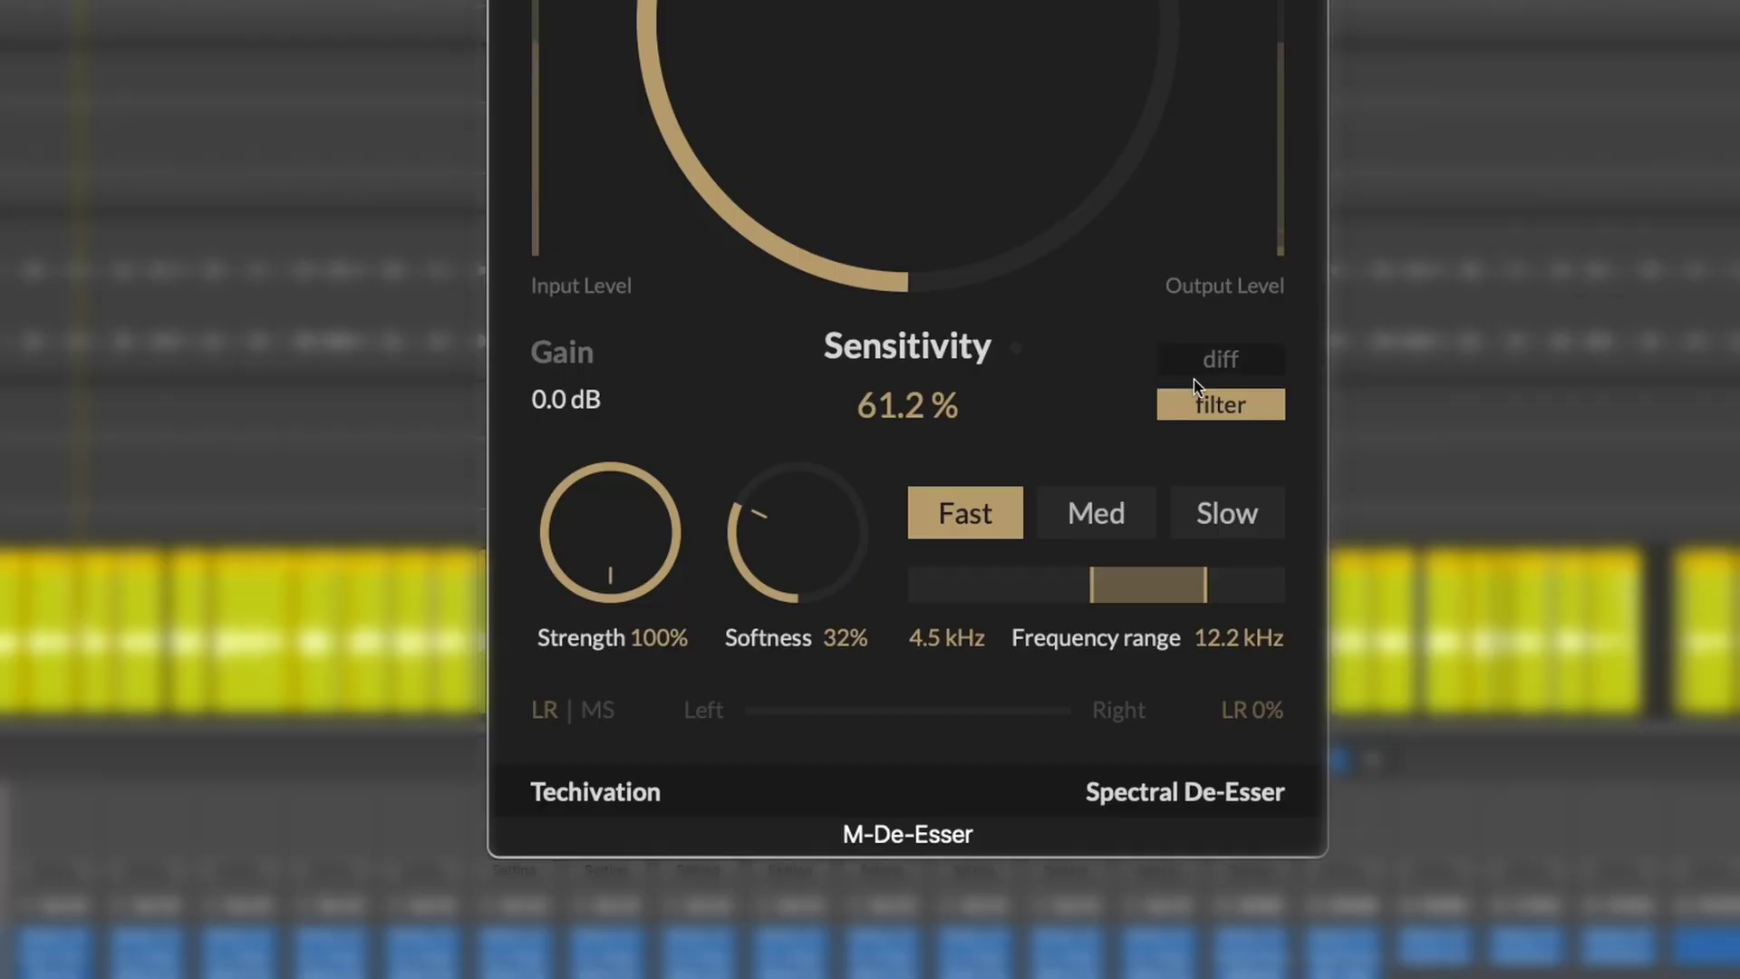
drag(1208, 594, 1247, 597)
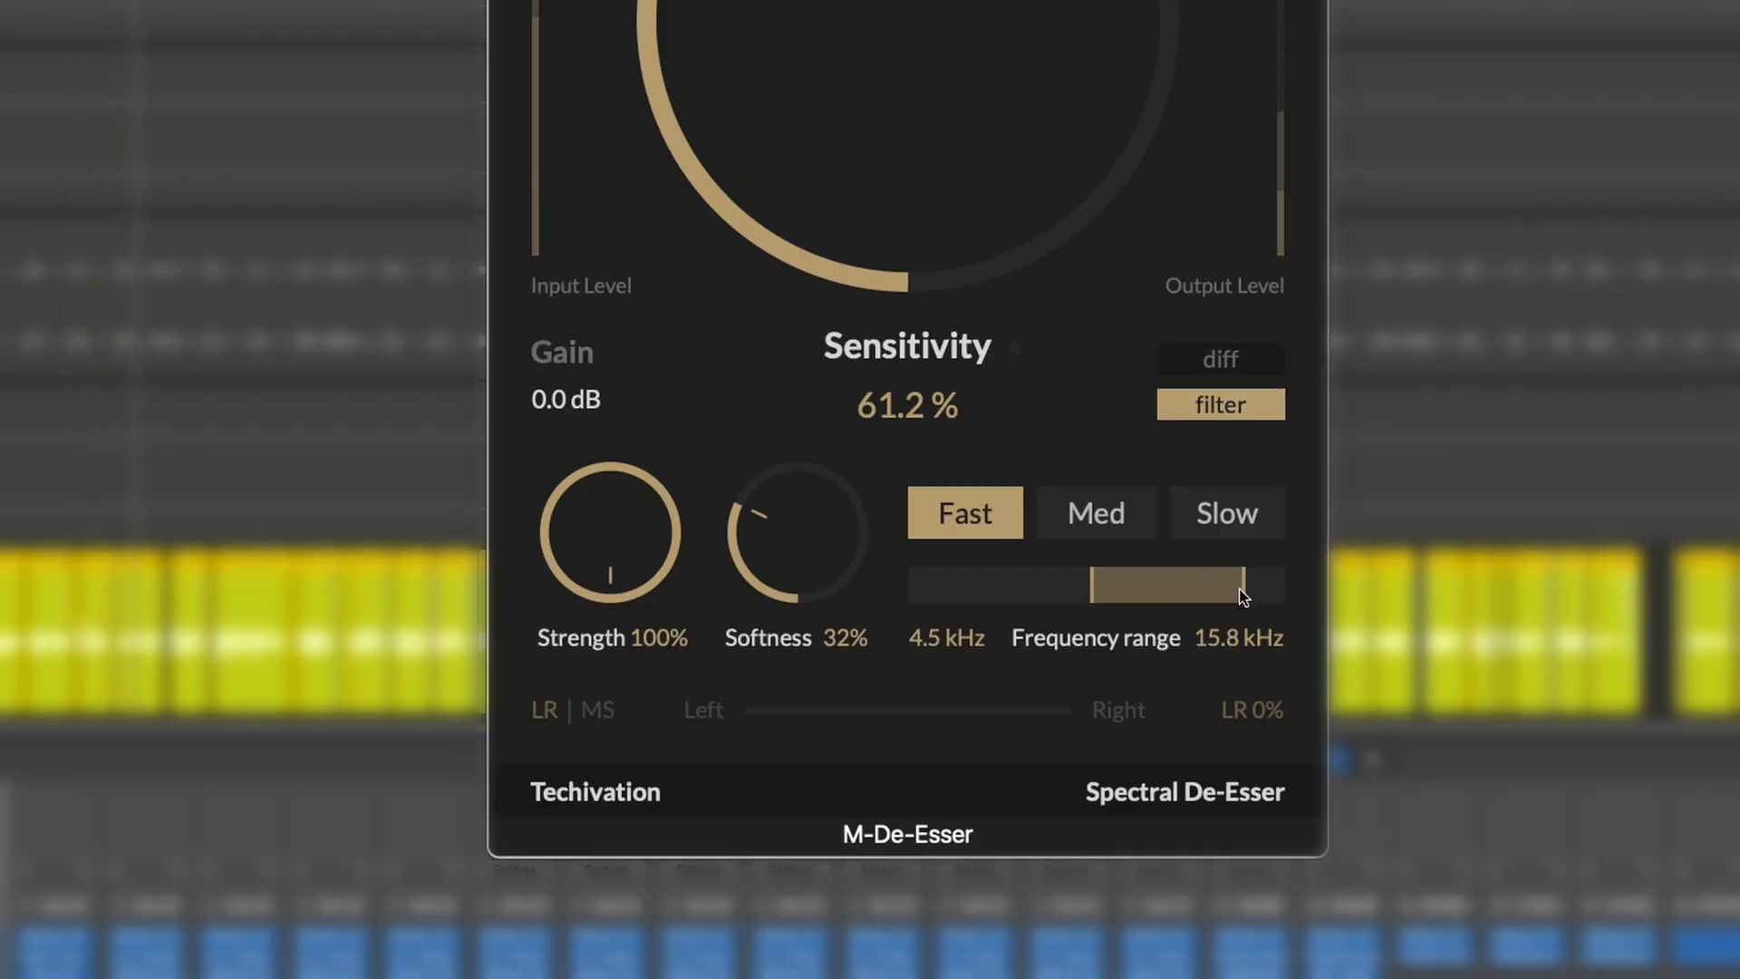
mouse_move(1094, 585)
mouse_down()
mouse_move(1161, 589)
mouse_move(1126, 590)
mouse_up()
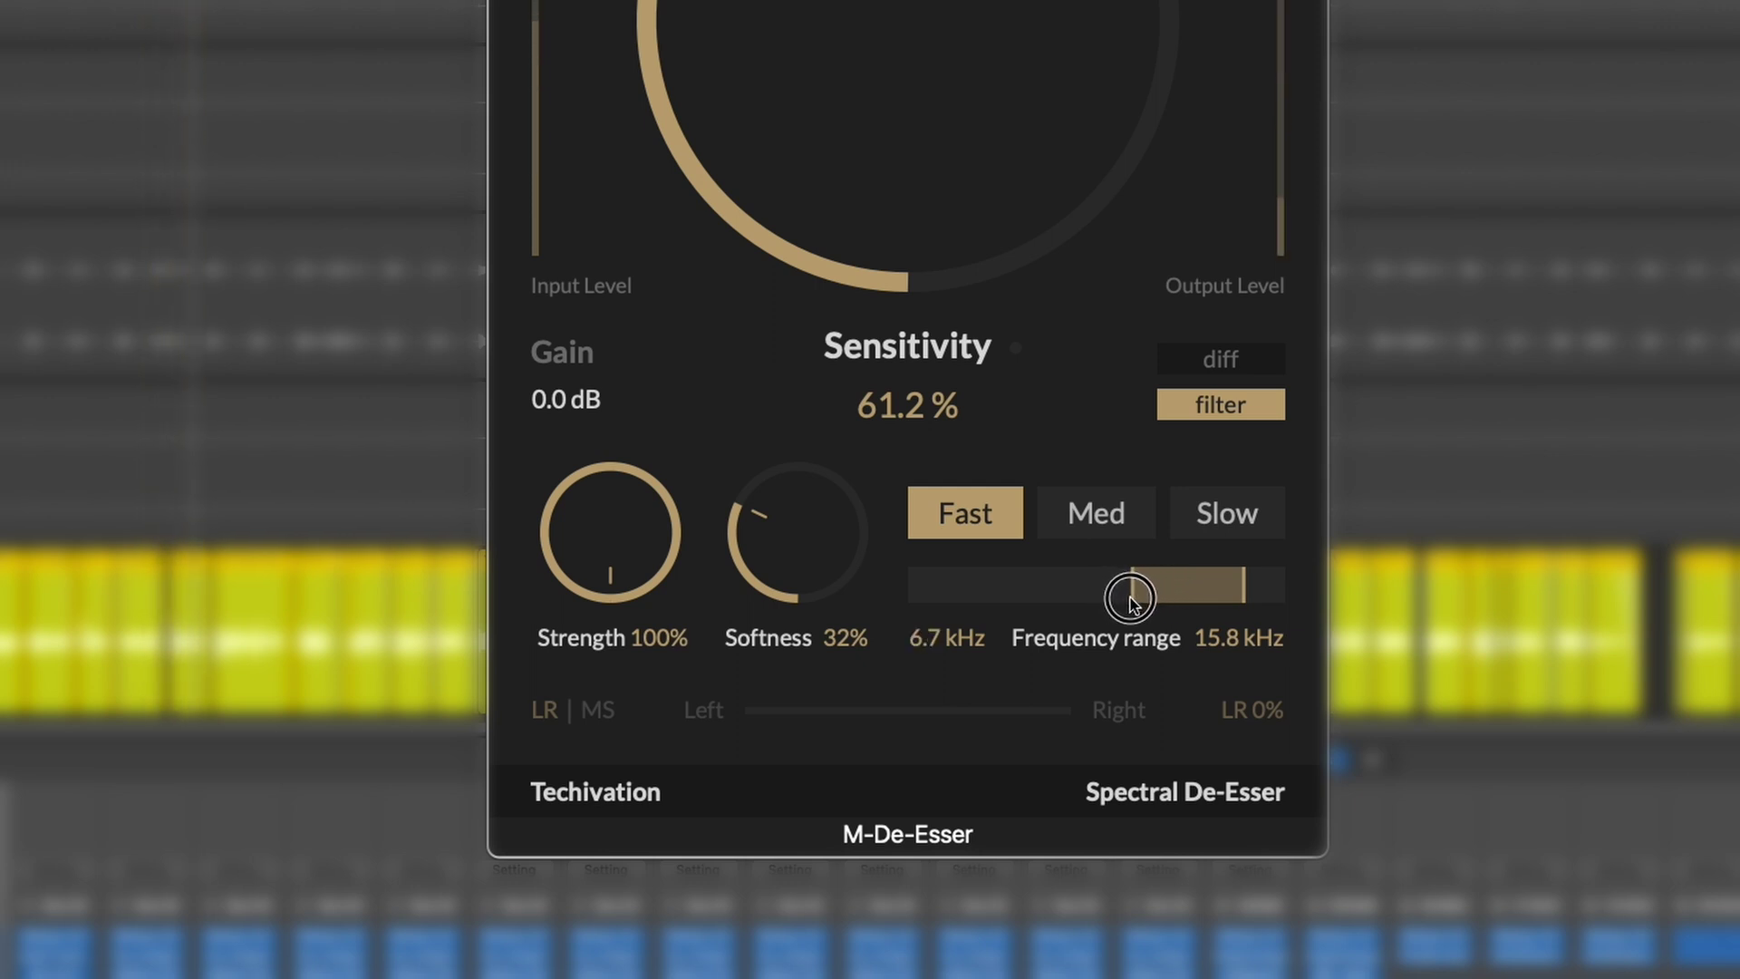
mouse_move(1242, 591)
mouse_down()
mouse_move(1228, 589)
mouse_move(1245, 593)
mouse_up()
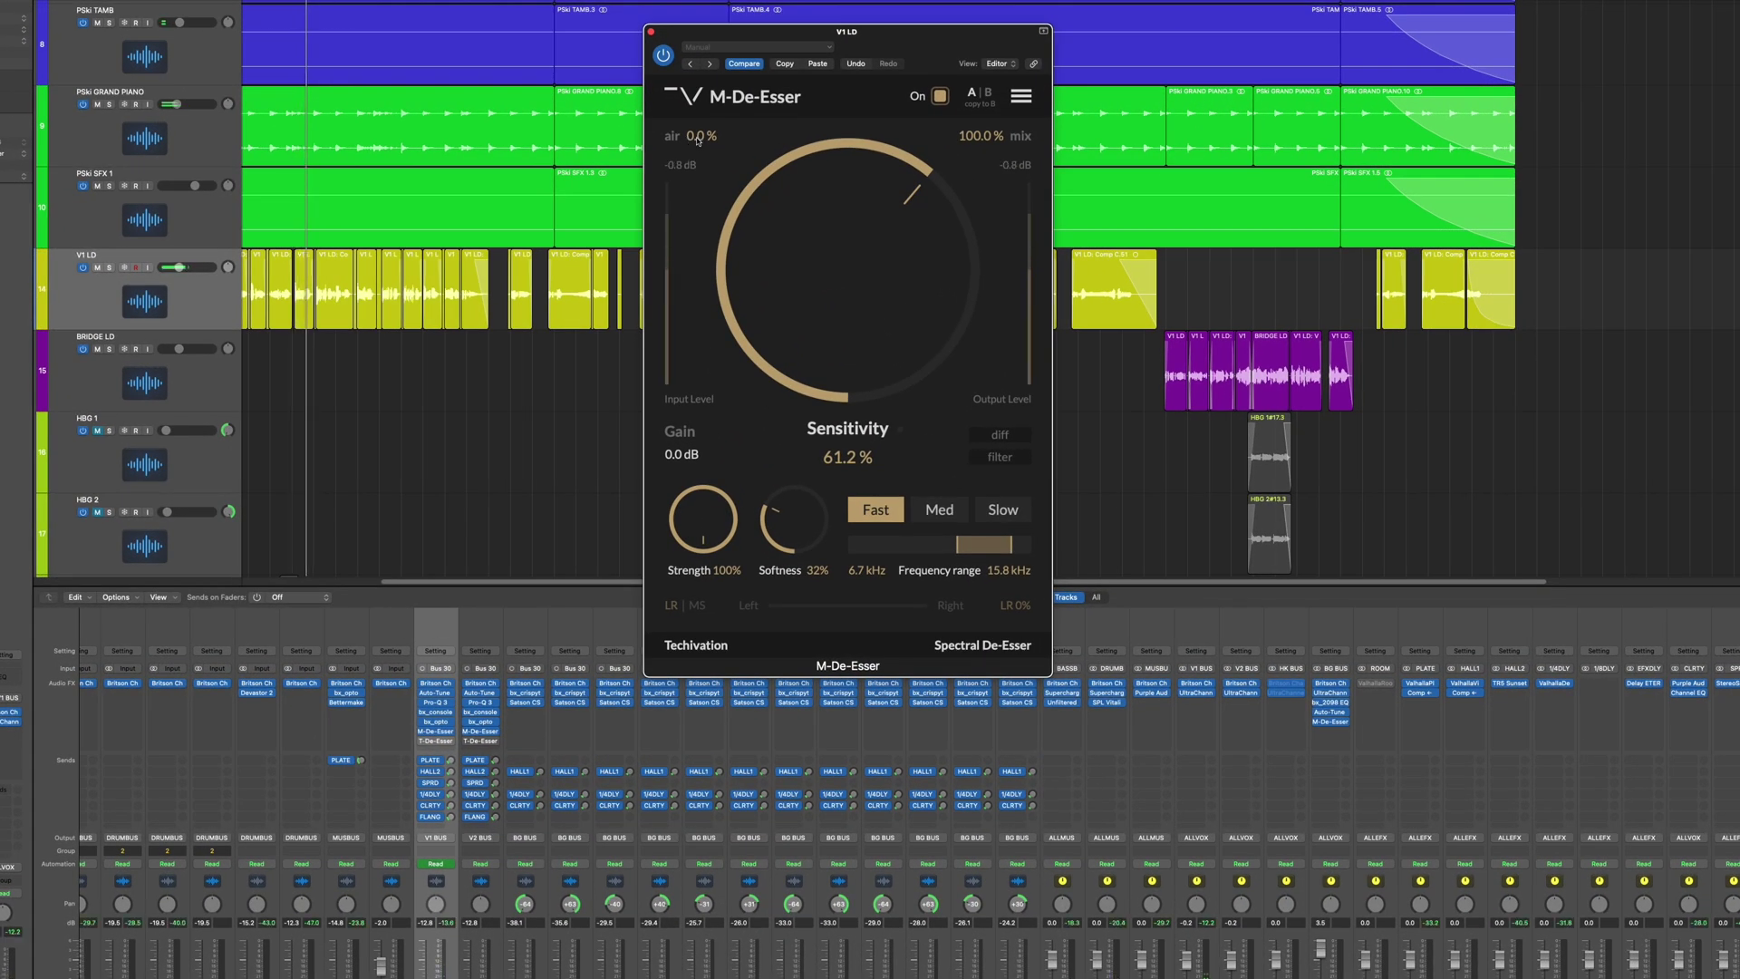
Push the V1 LD M-De-Esser air to 100.0% and solo the V1 LD vocal track
drag(697, 140, 712, 18)
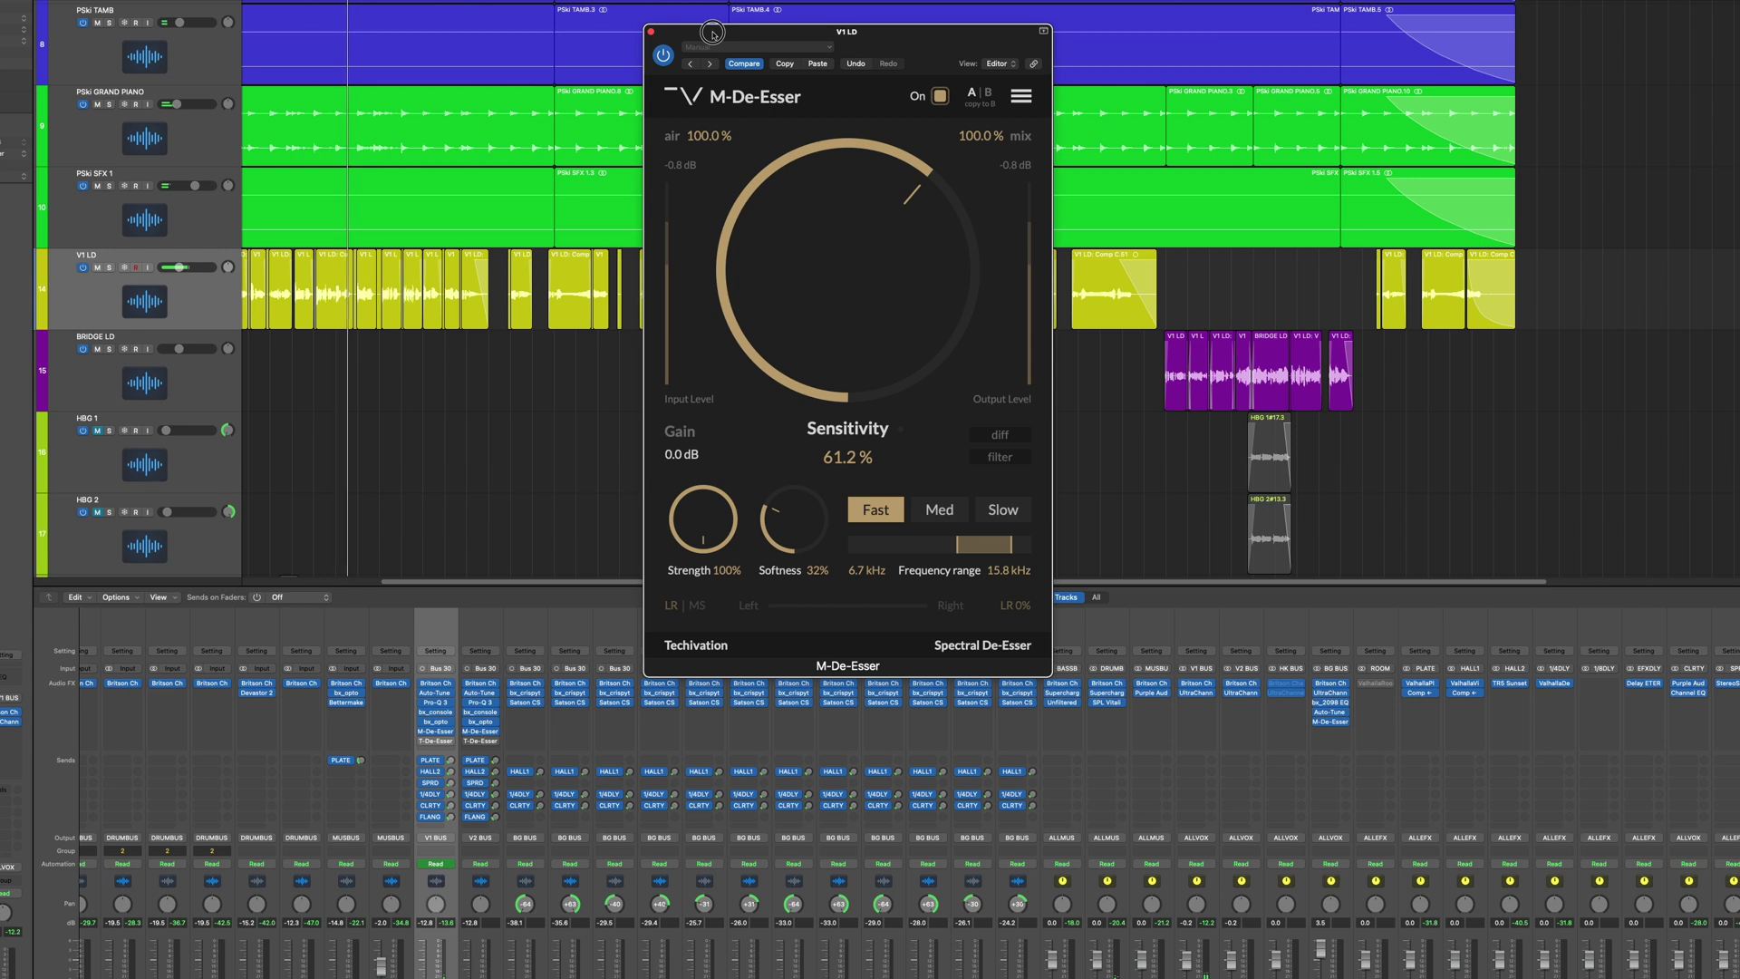
click(109, 267)
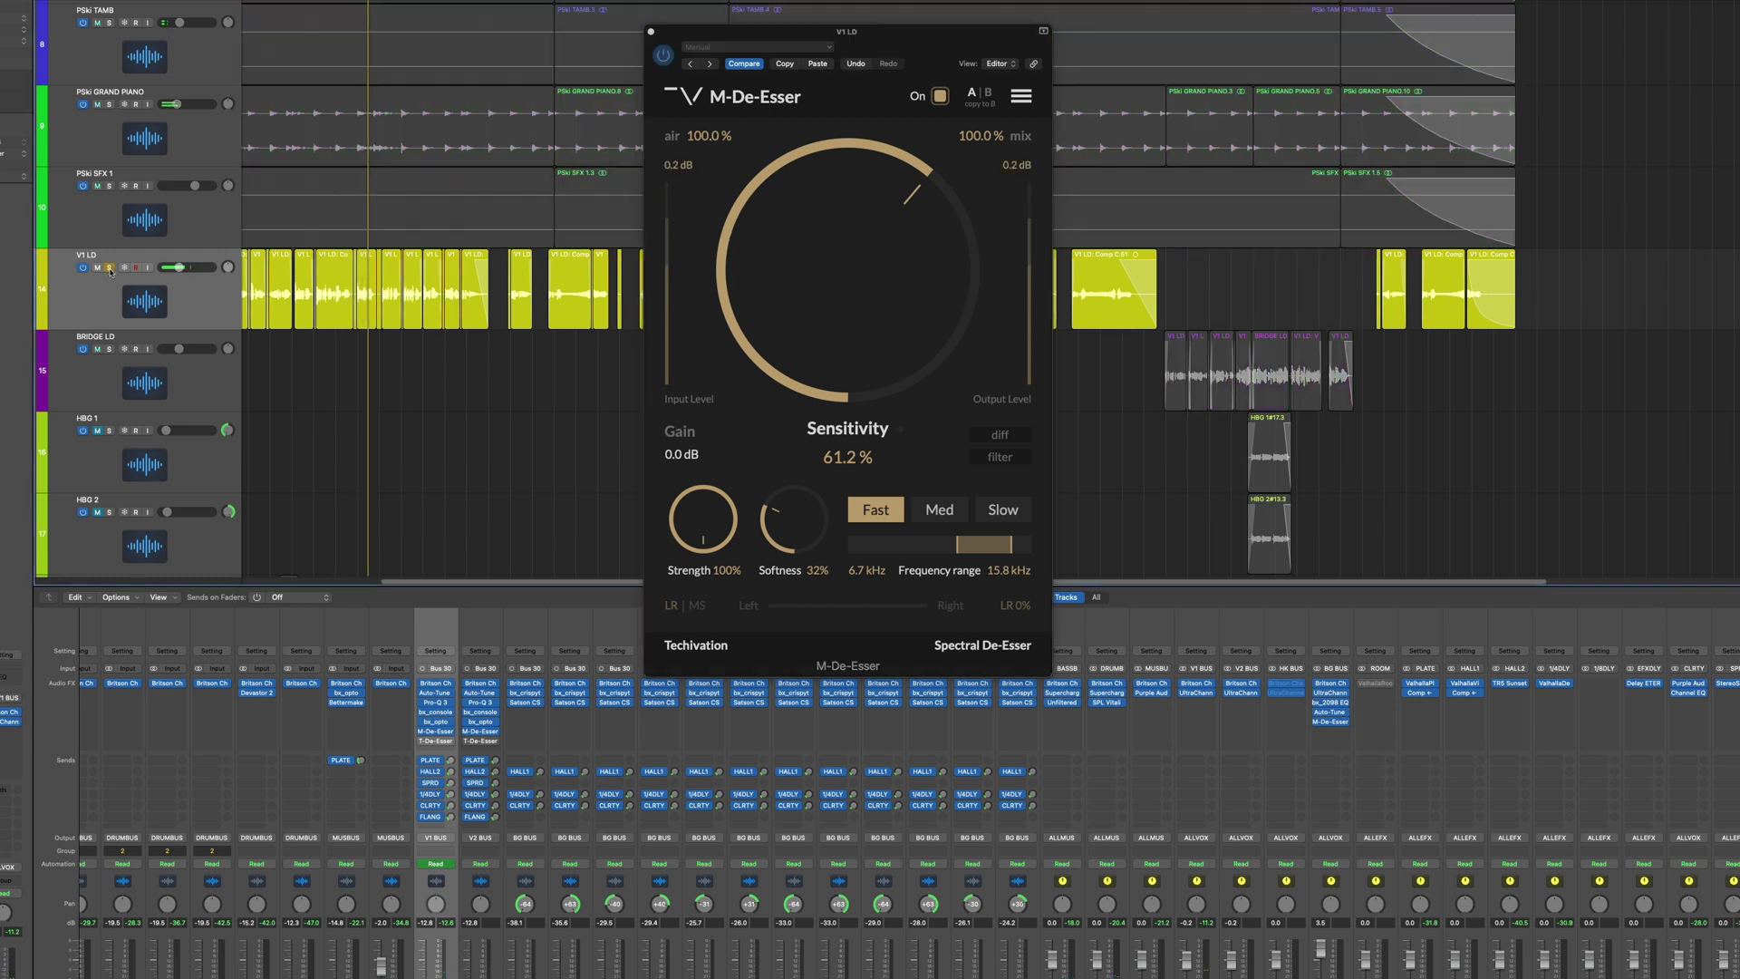
click(665, 60)
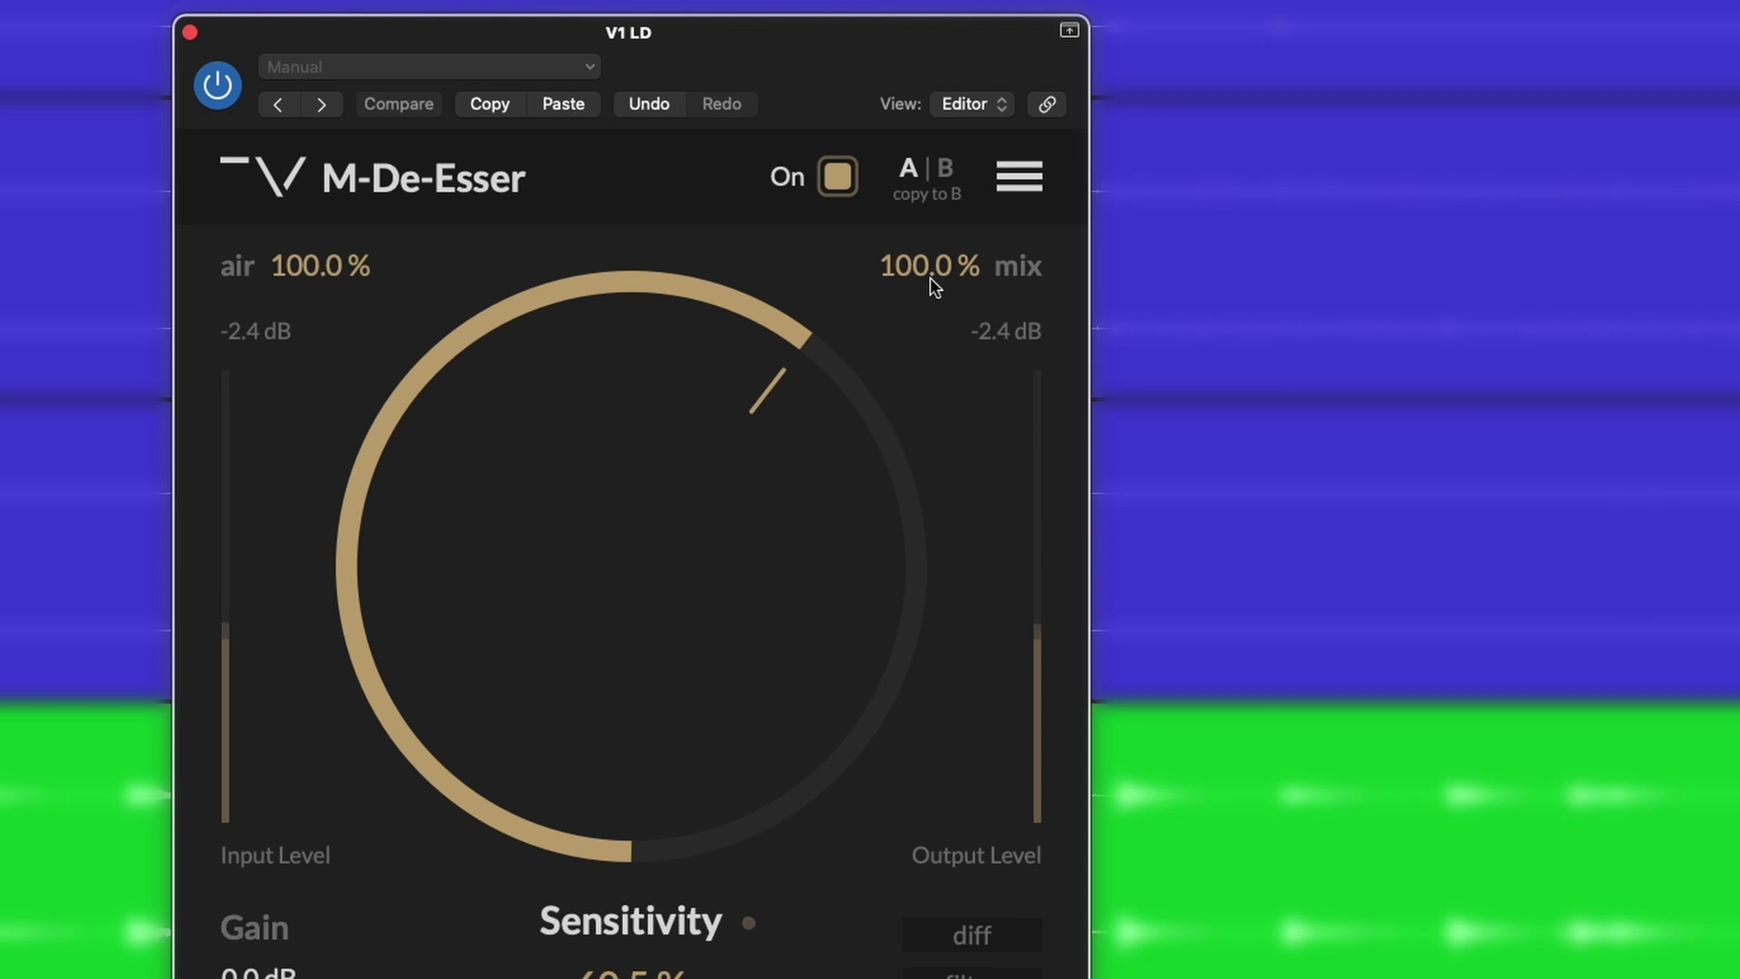
Lower the mix to 46.1%, sweep the left/right balance both ways, and reset it to centre
drag(931, 272, 921, 438)
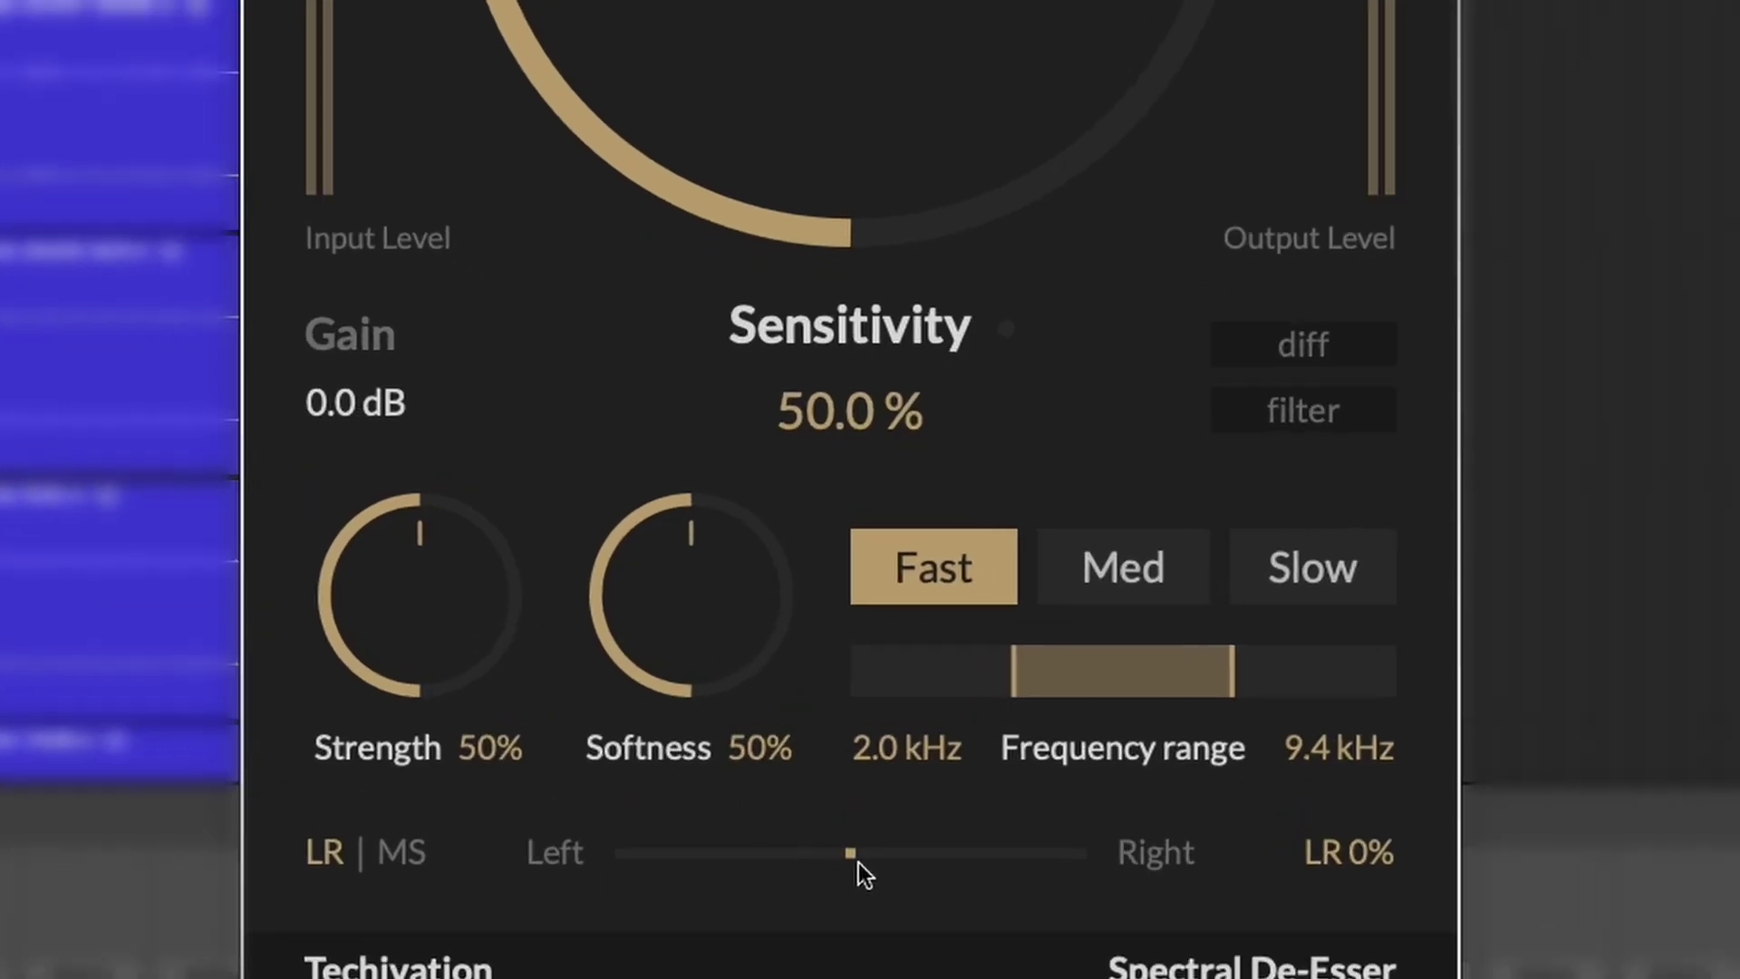
drag(855, 857, 692, 867)
drag(830, 875, 873, 860)
double_click(872, 858)
Switch the balance to mid/side, sweep it toward mid and side, and reset it to centre
click(400, 861)
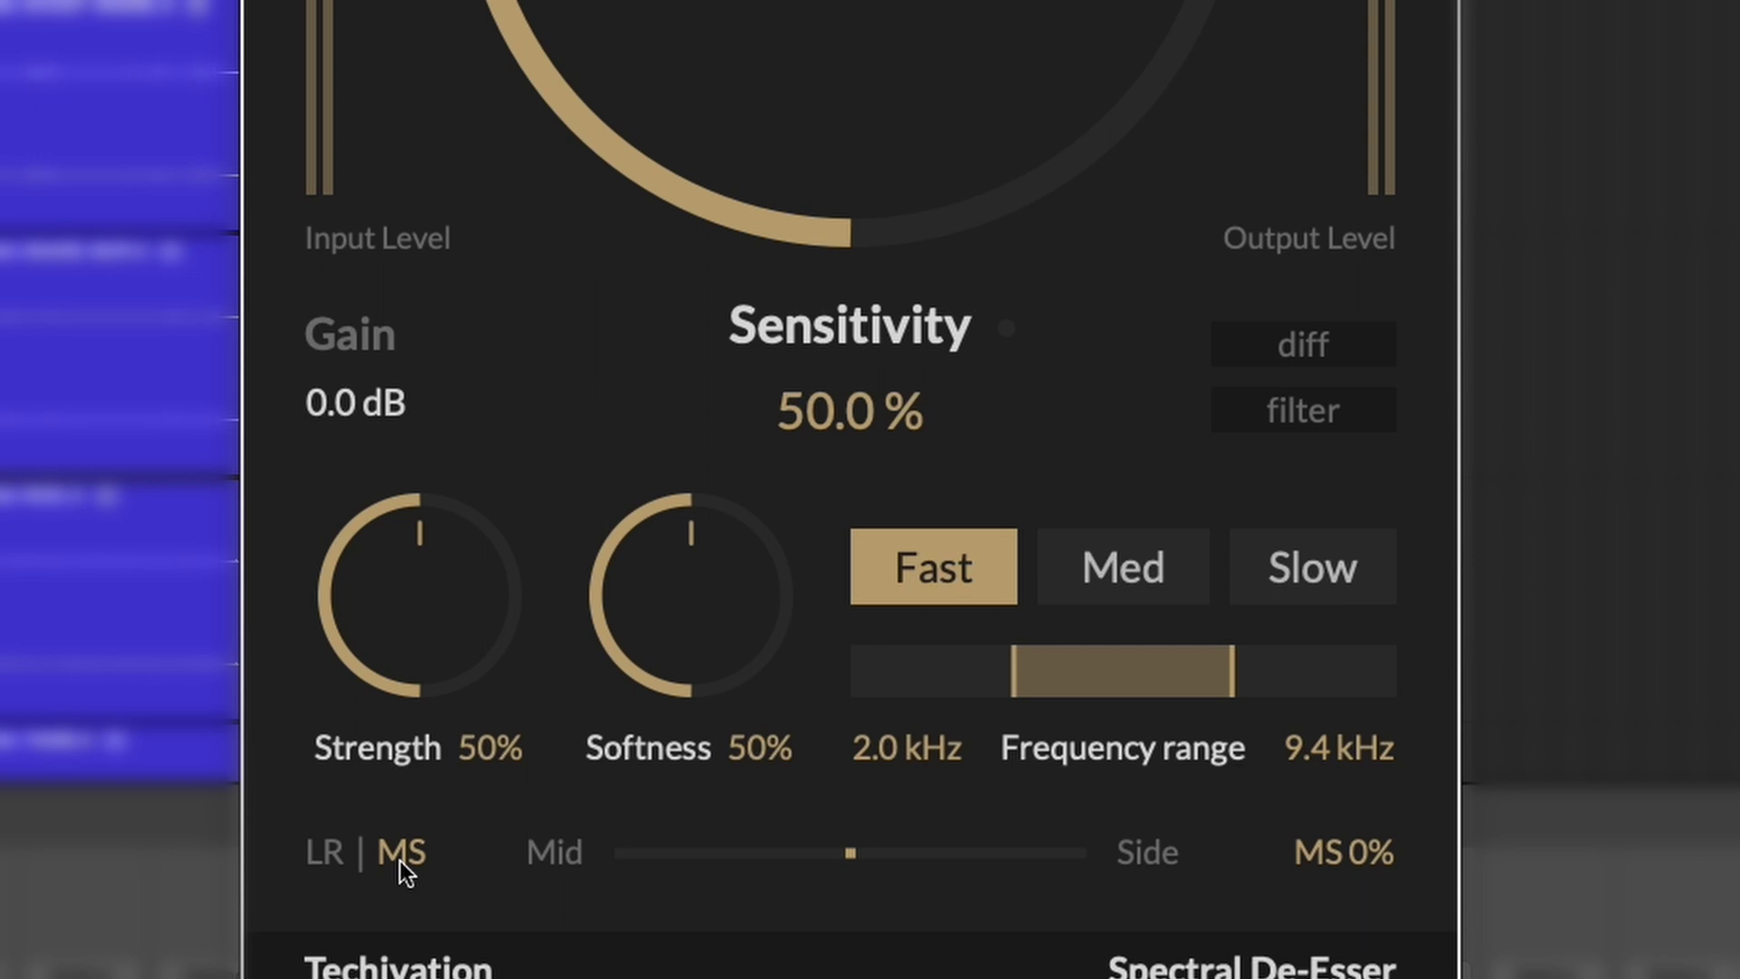
mouse_move(846, 856)
mouse_down()
mouse_move(670, 856)
mouse_move(879, 861)
mouse_up()
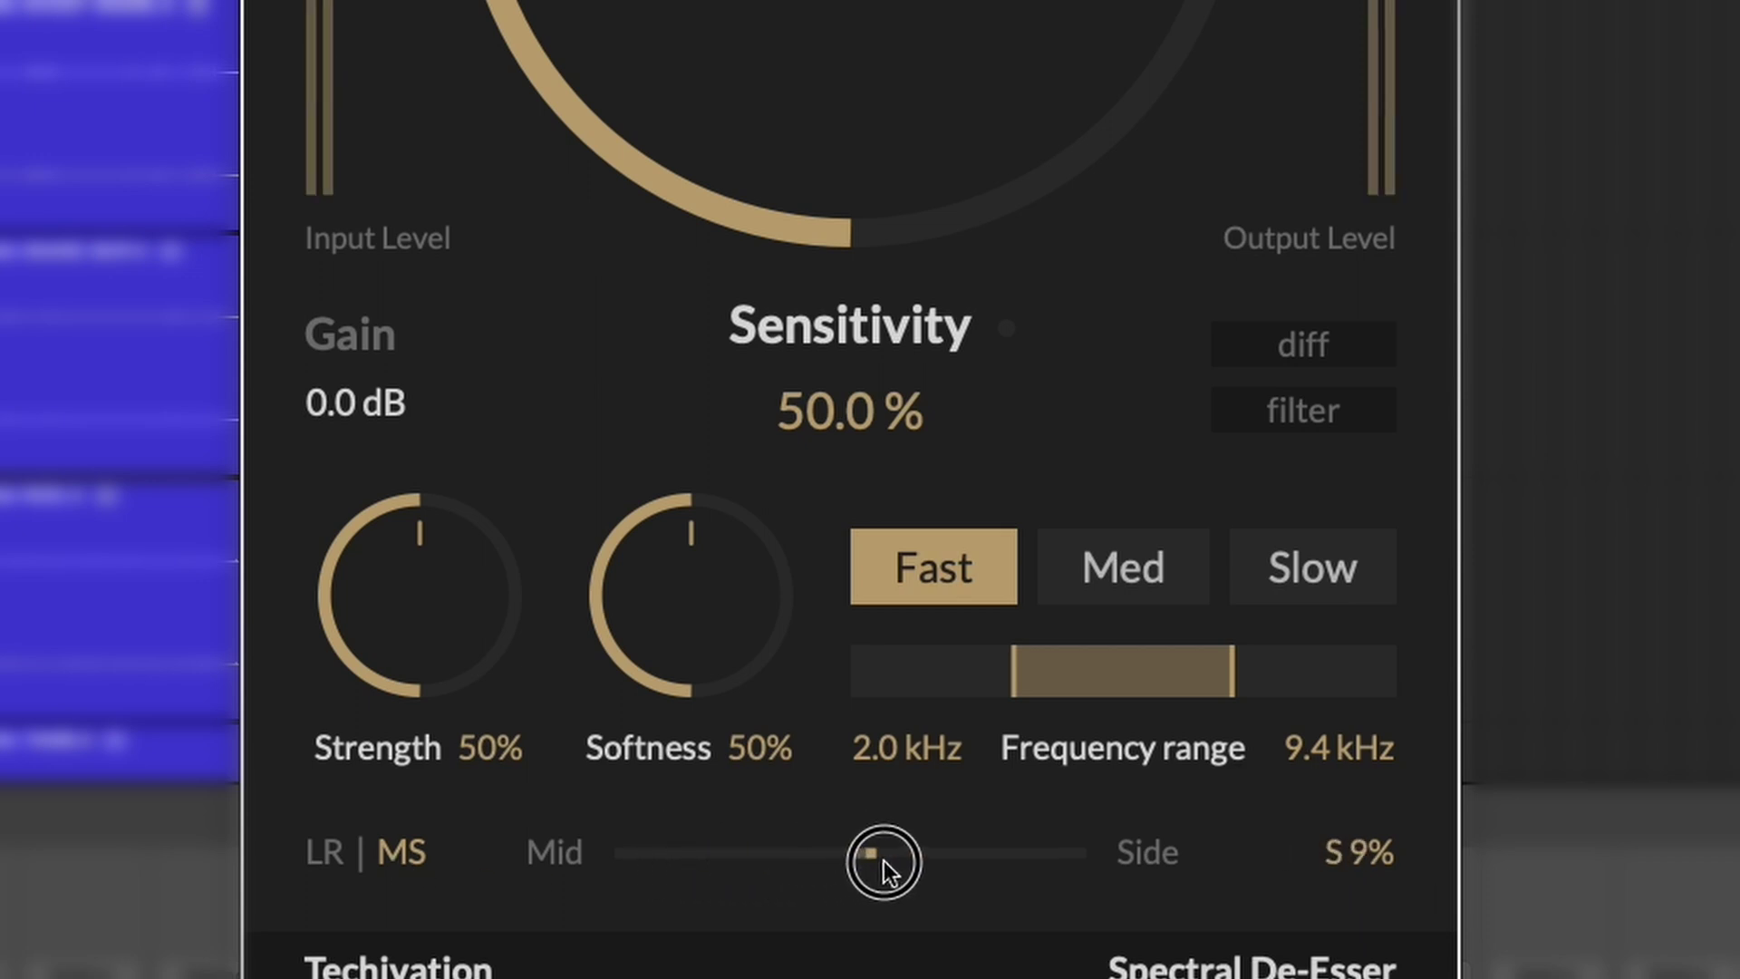
drag(1025, 863, 873, 868)
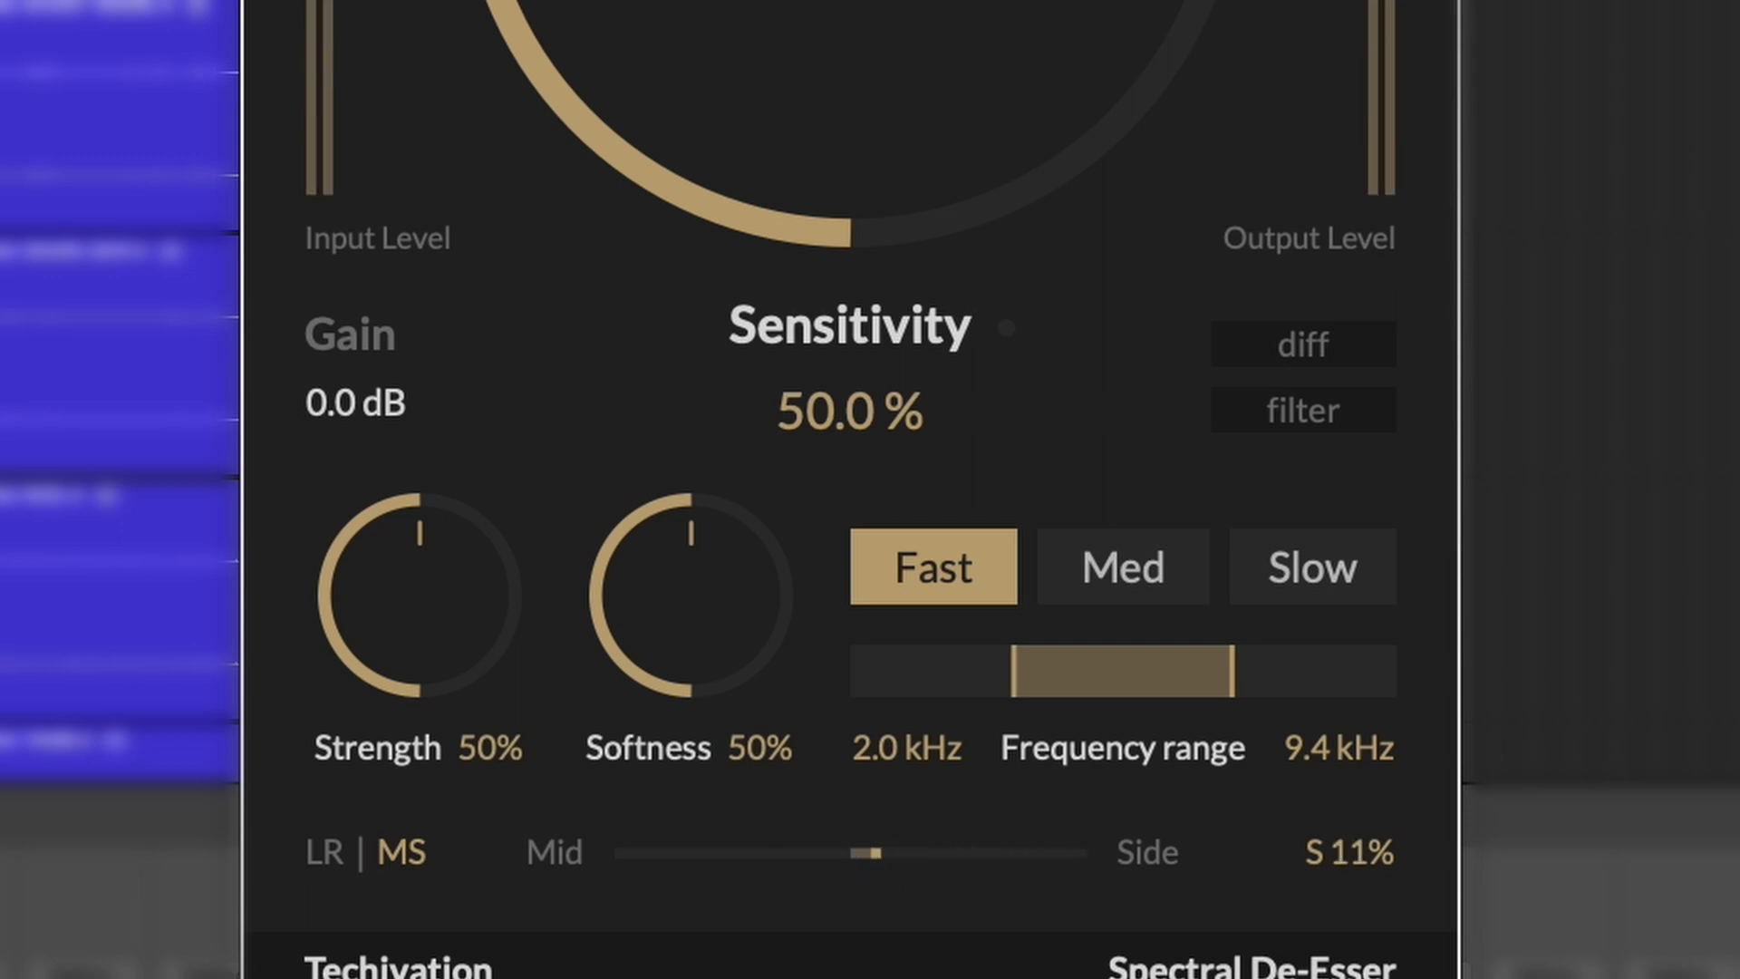
double_click(872, 858)
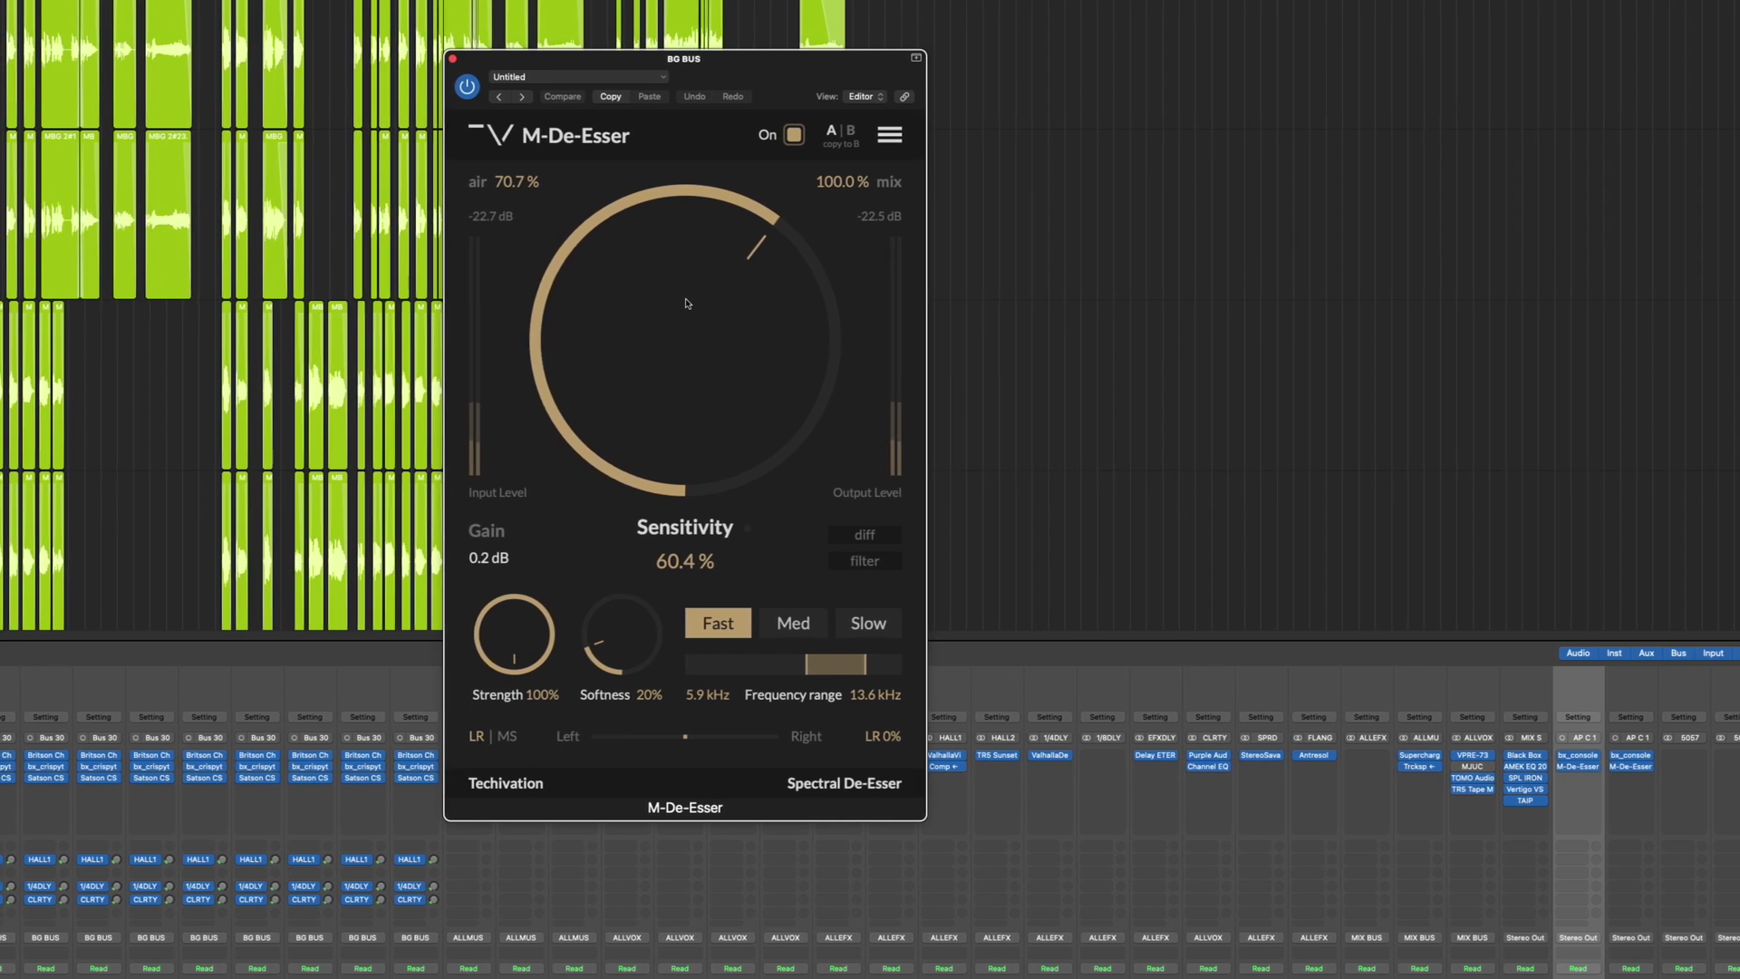
Toggle the BG BUS de-esser between A and B settings, end on A, and show its options menu
click(853, 143)
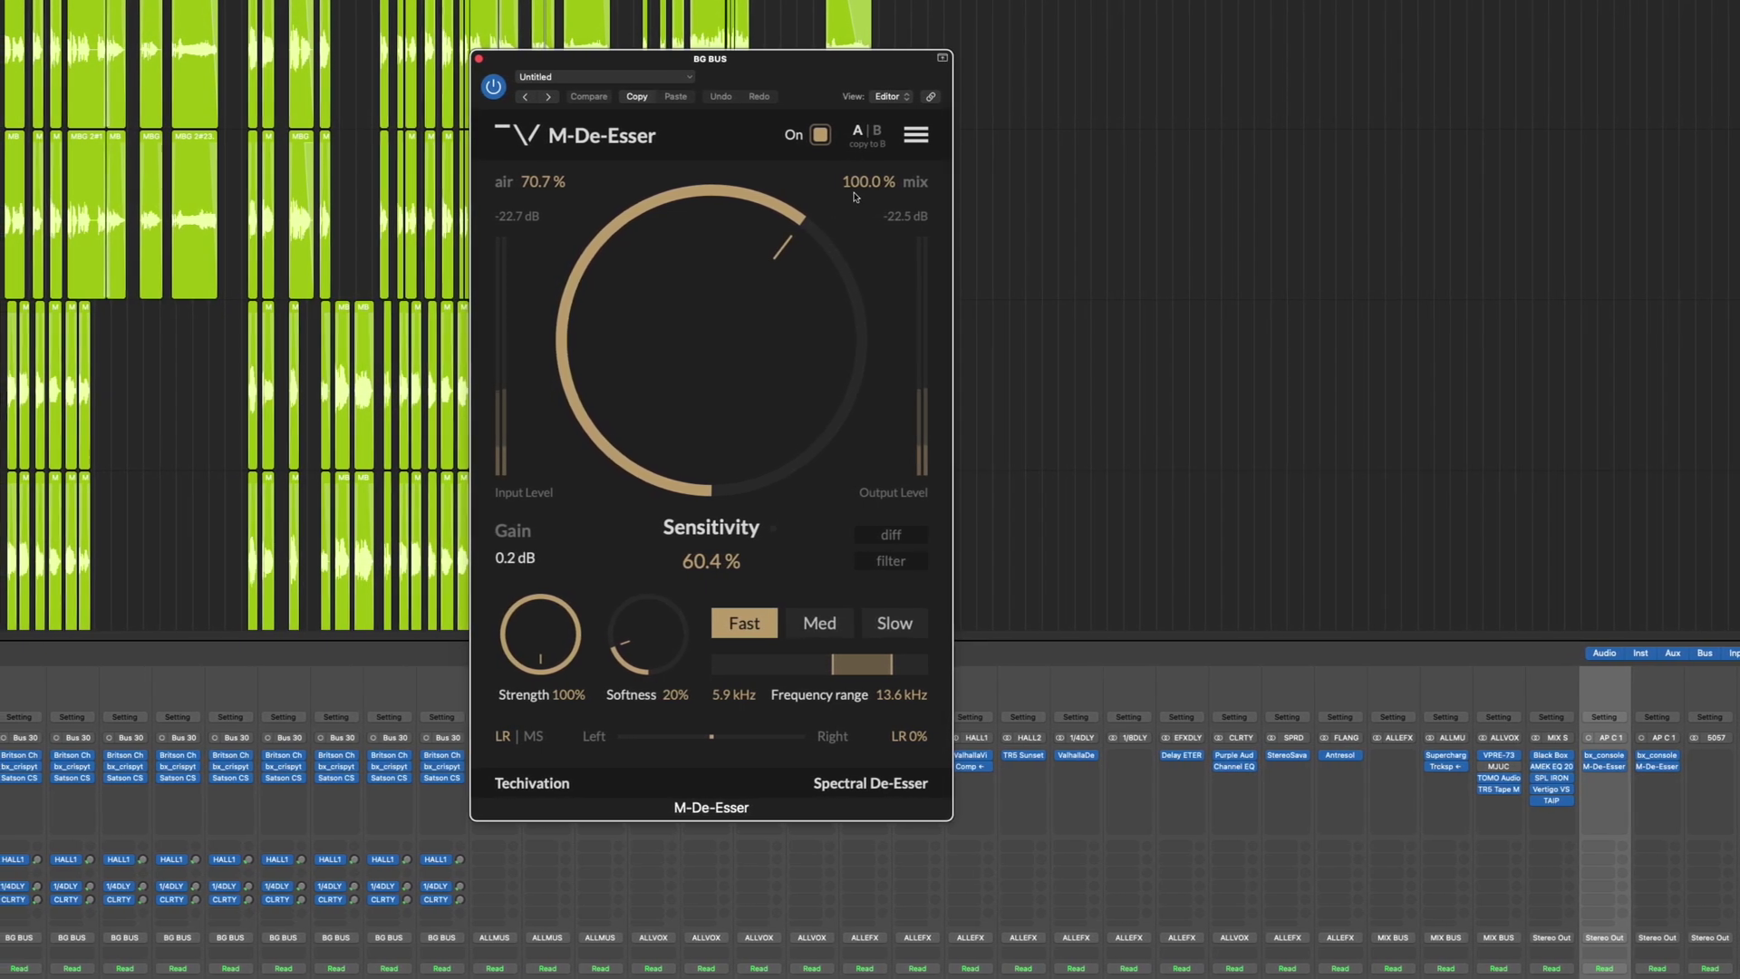
click(875, 133)
click(873, 136)
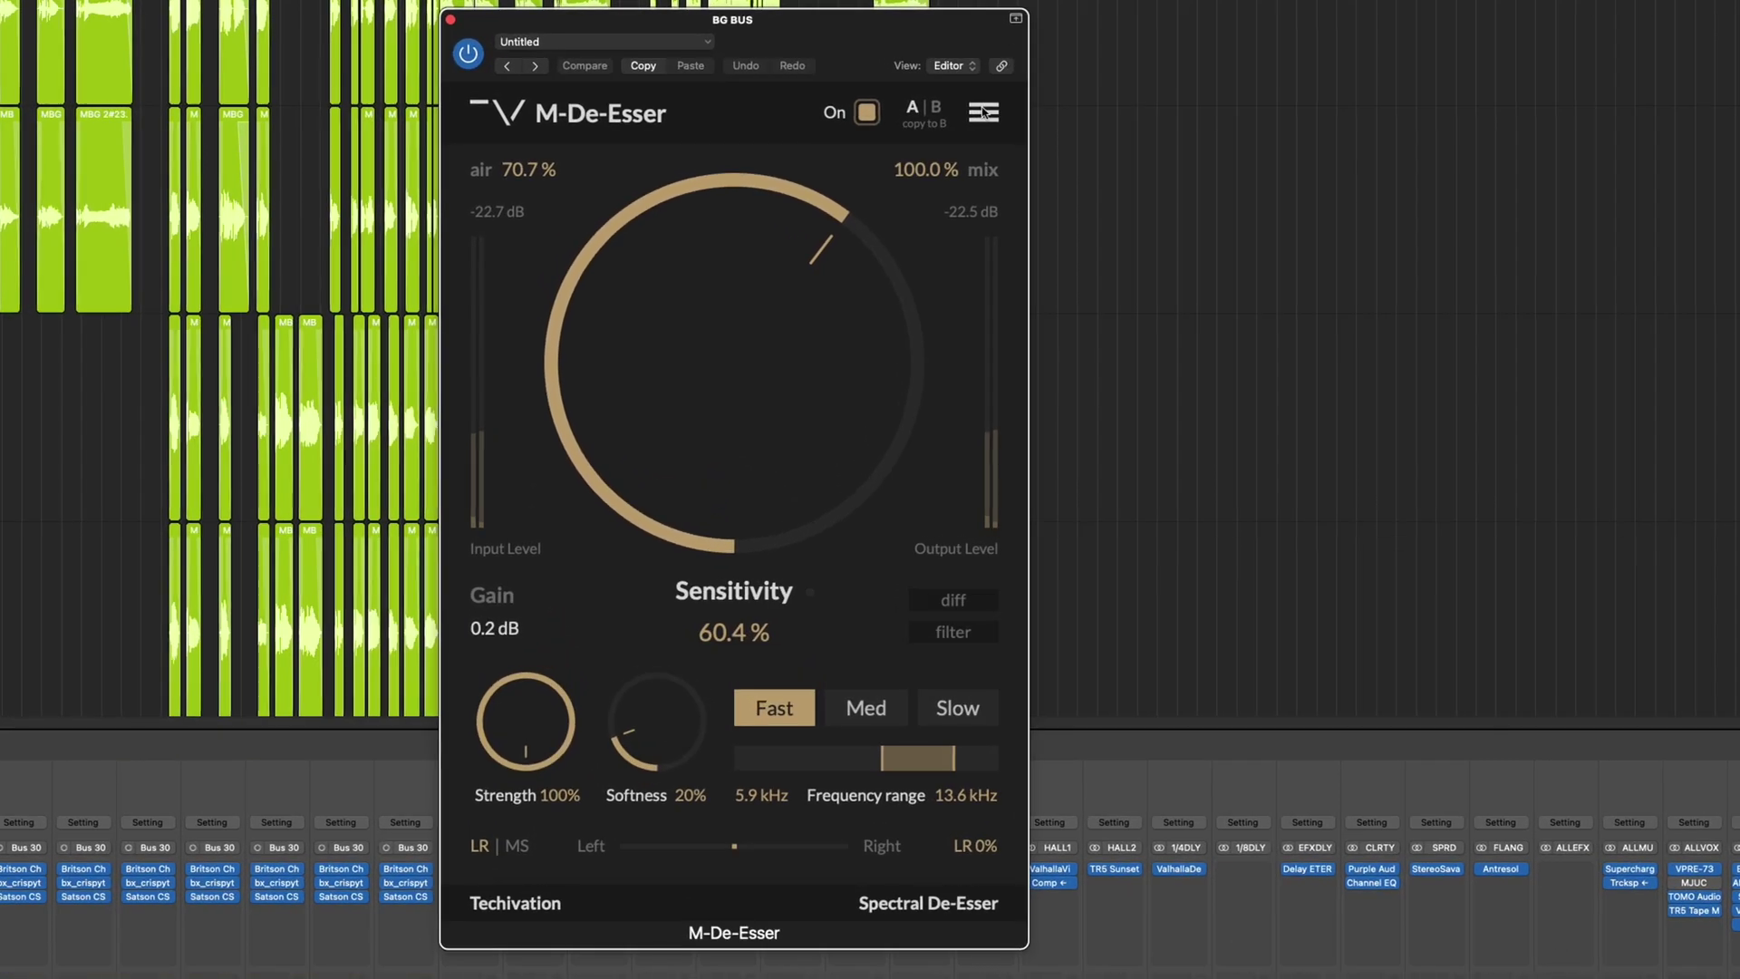
click(960, 175)
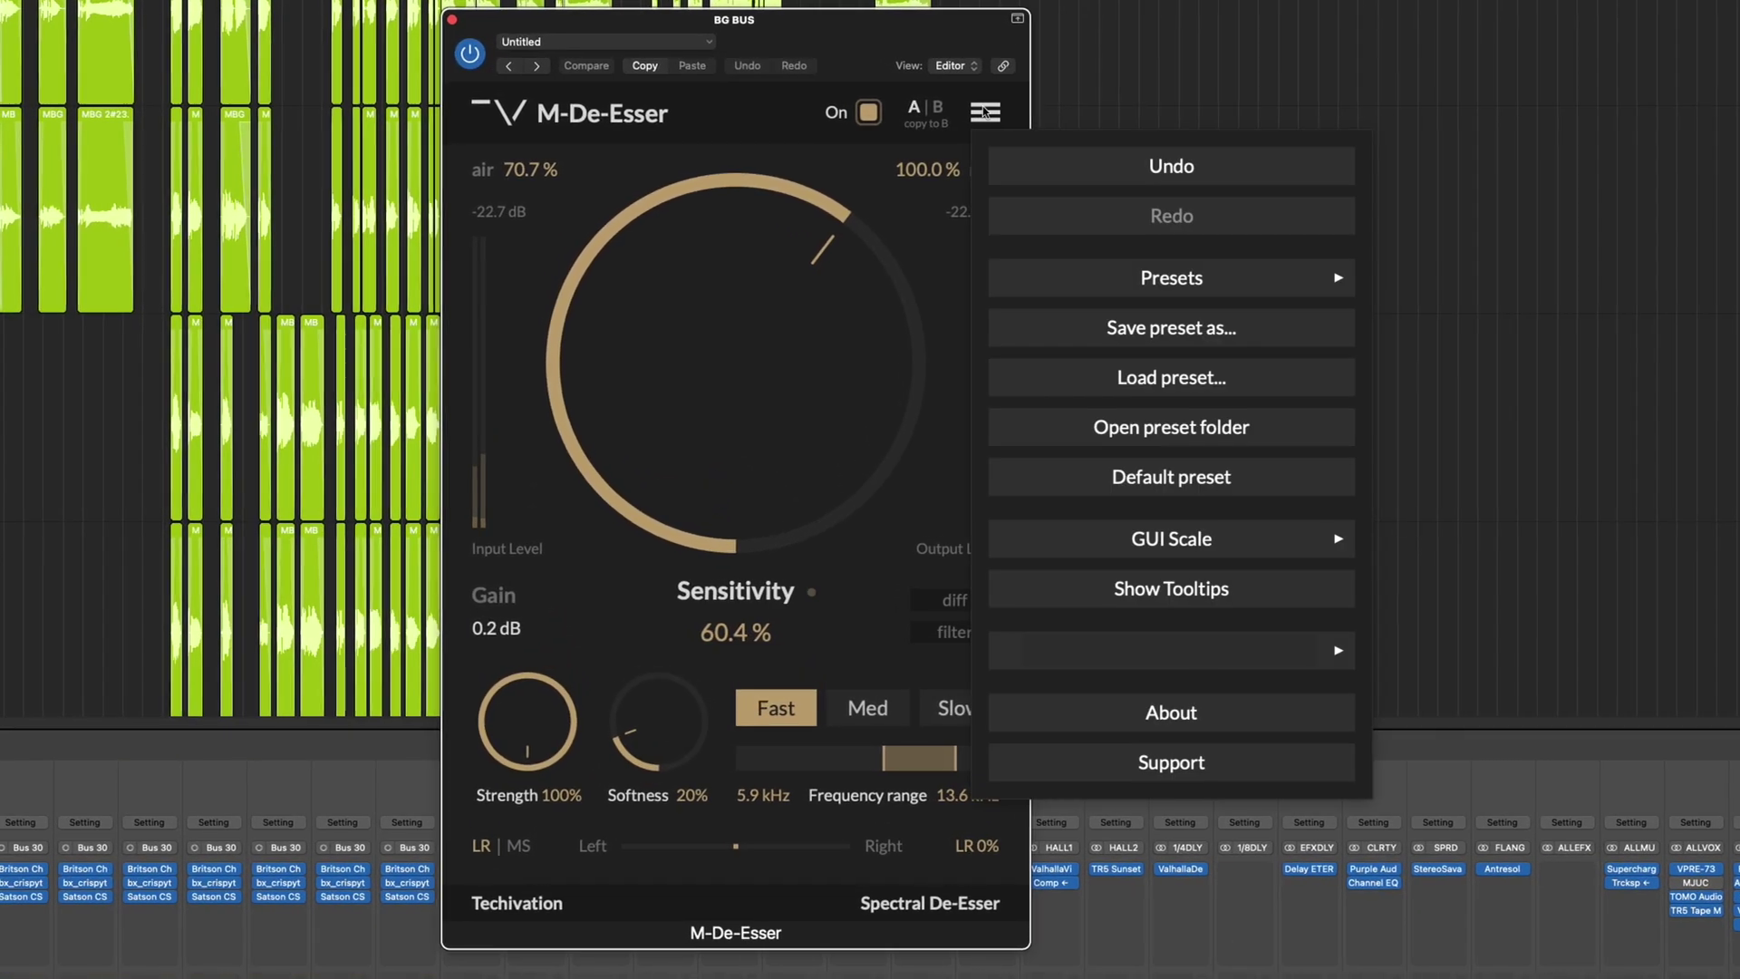
Undo and redo the de-esser's recent changes, then browse the Presets and GUI Scale submenus
click(1155, 181)
click(1012, 115)
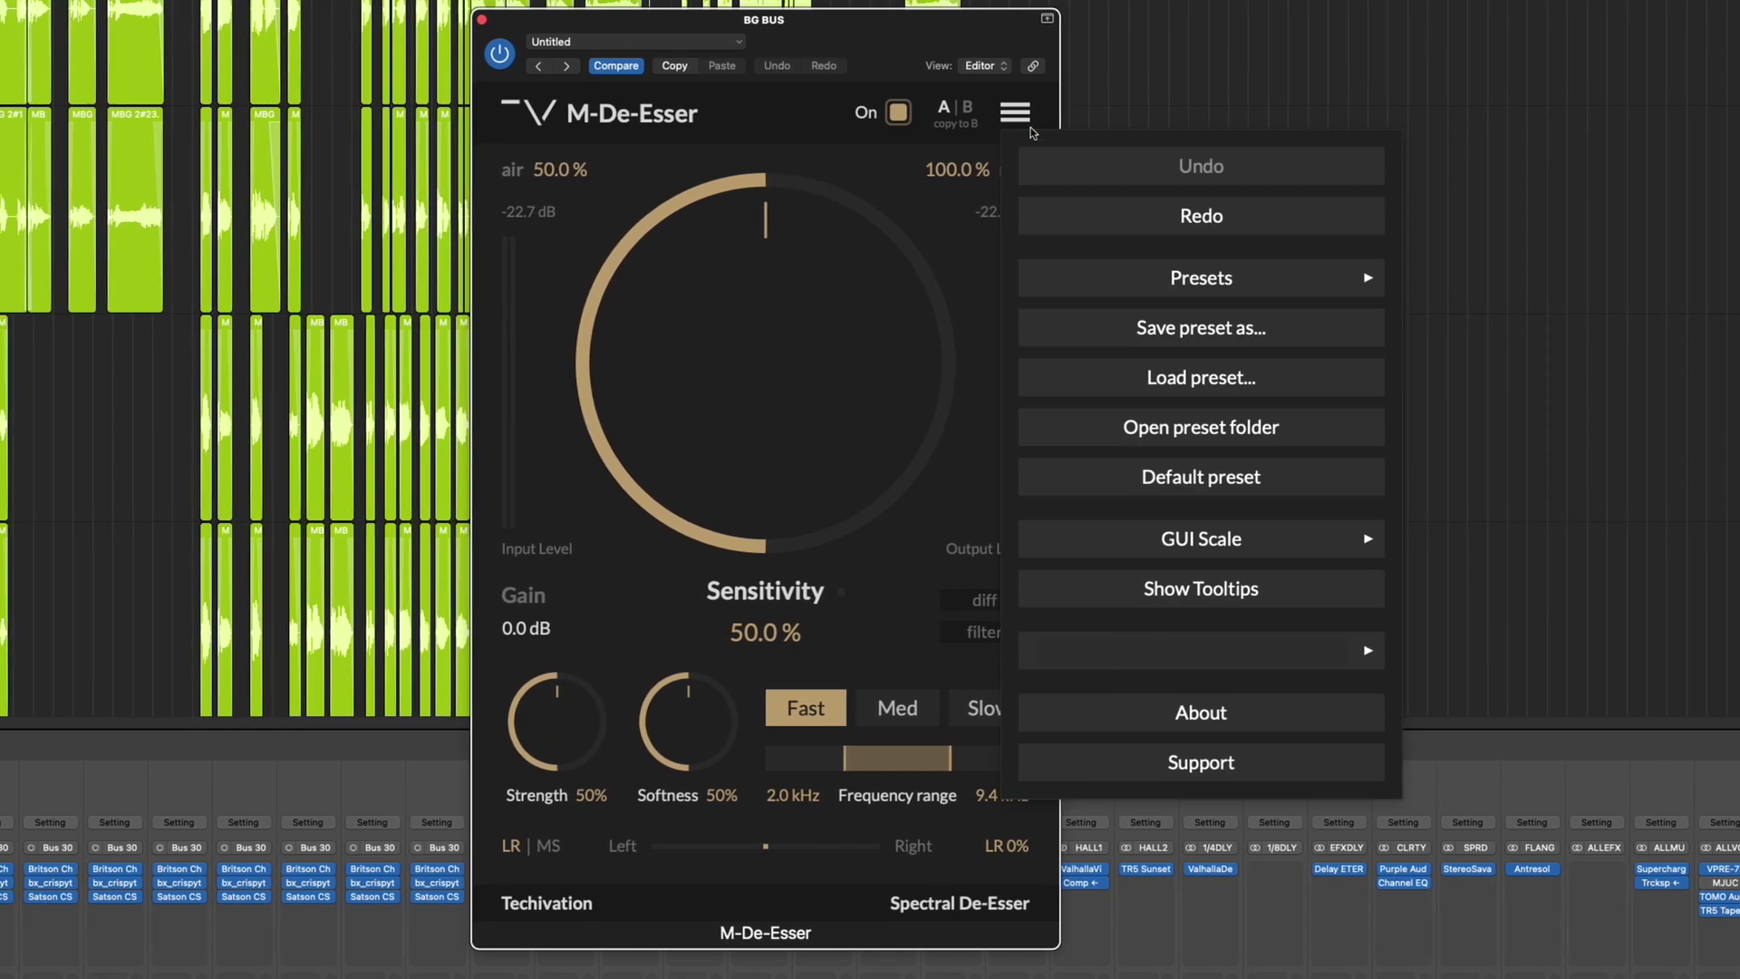
click(1161, 207)
click(1015, 112)
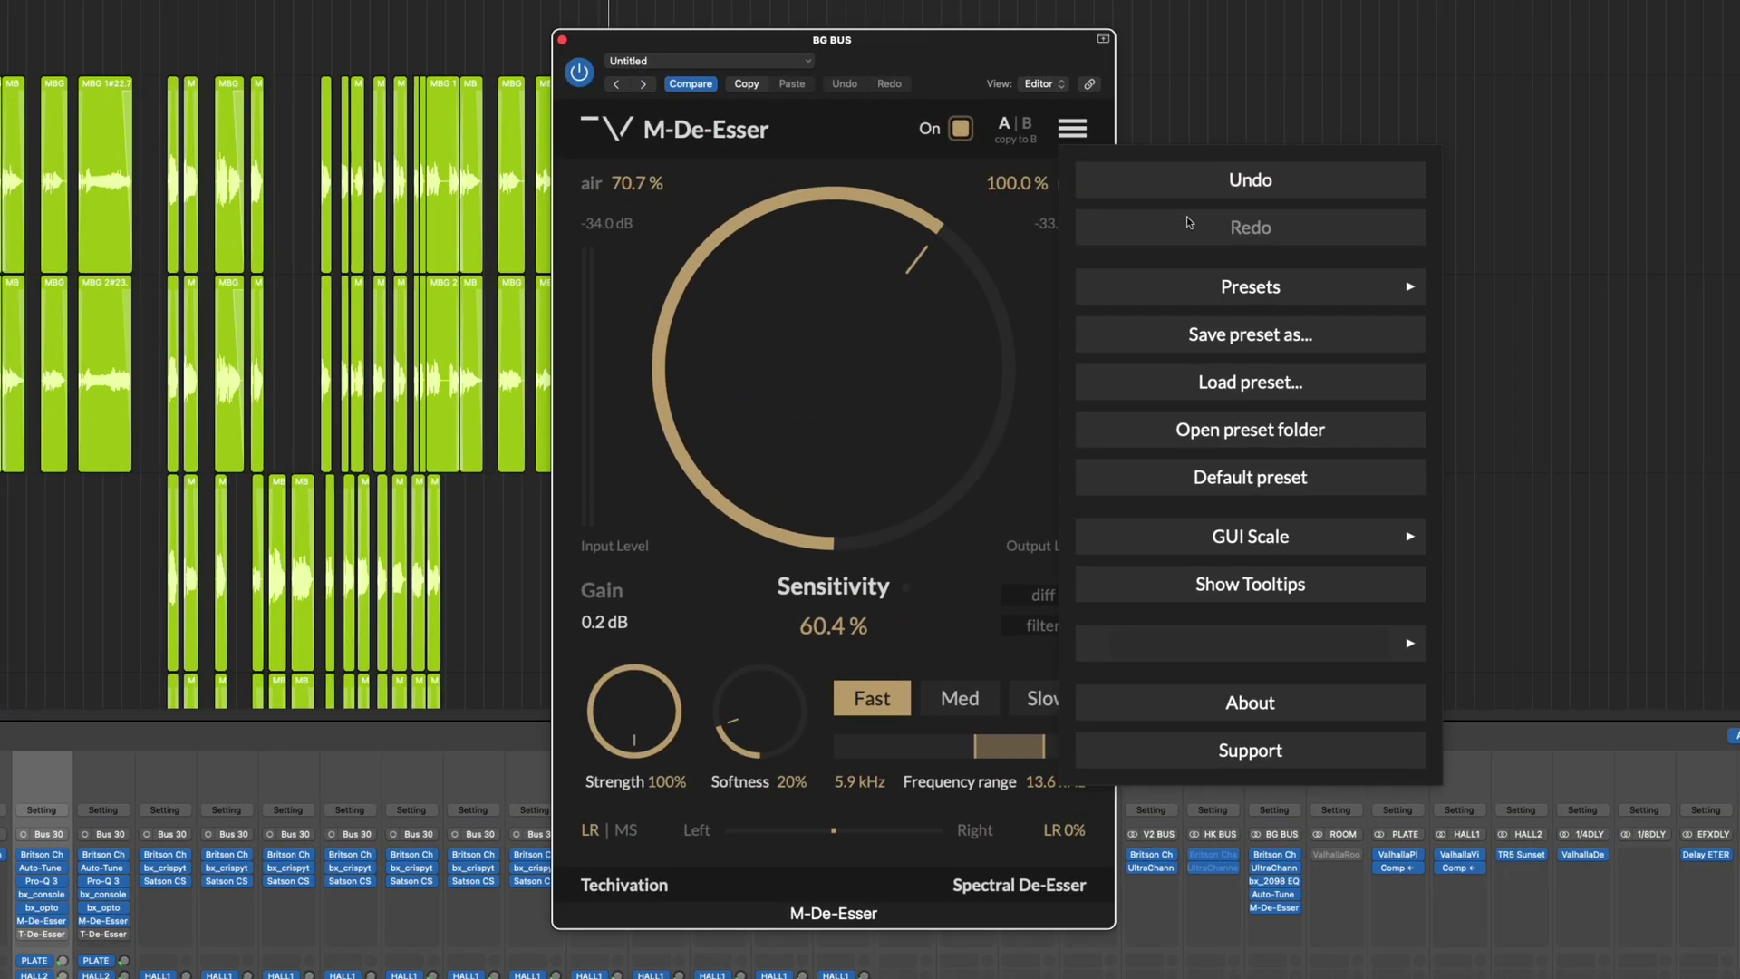
mouse_move(1226, 285)
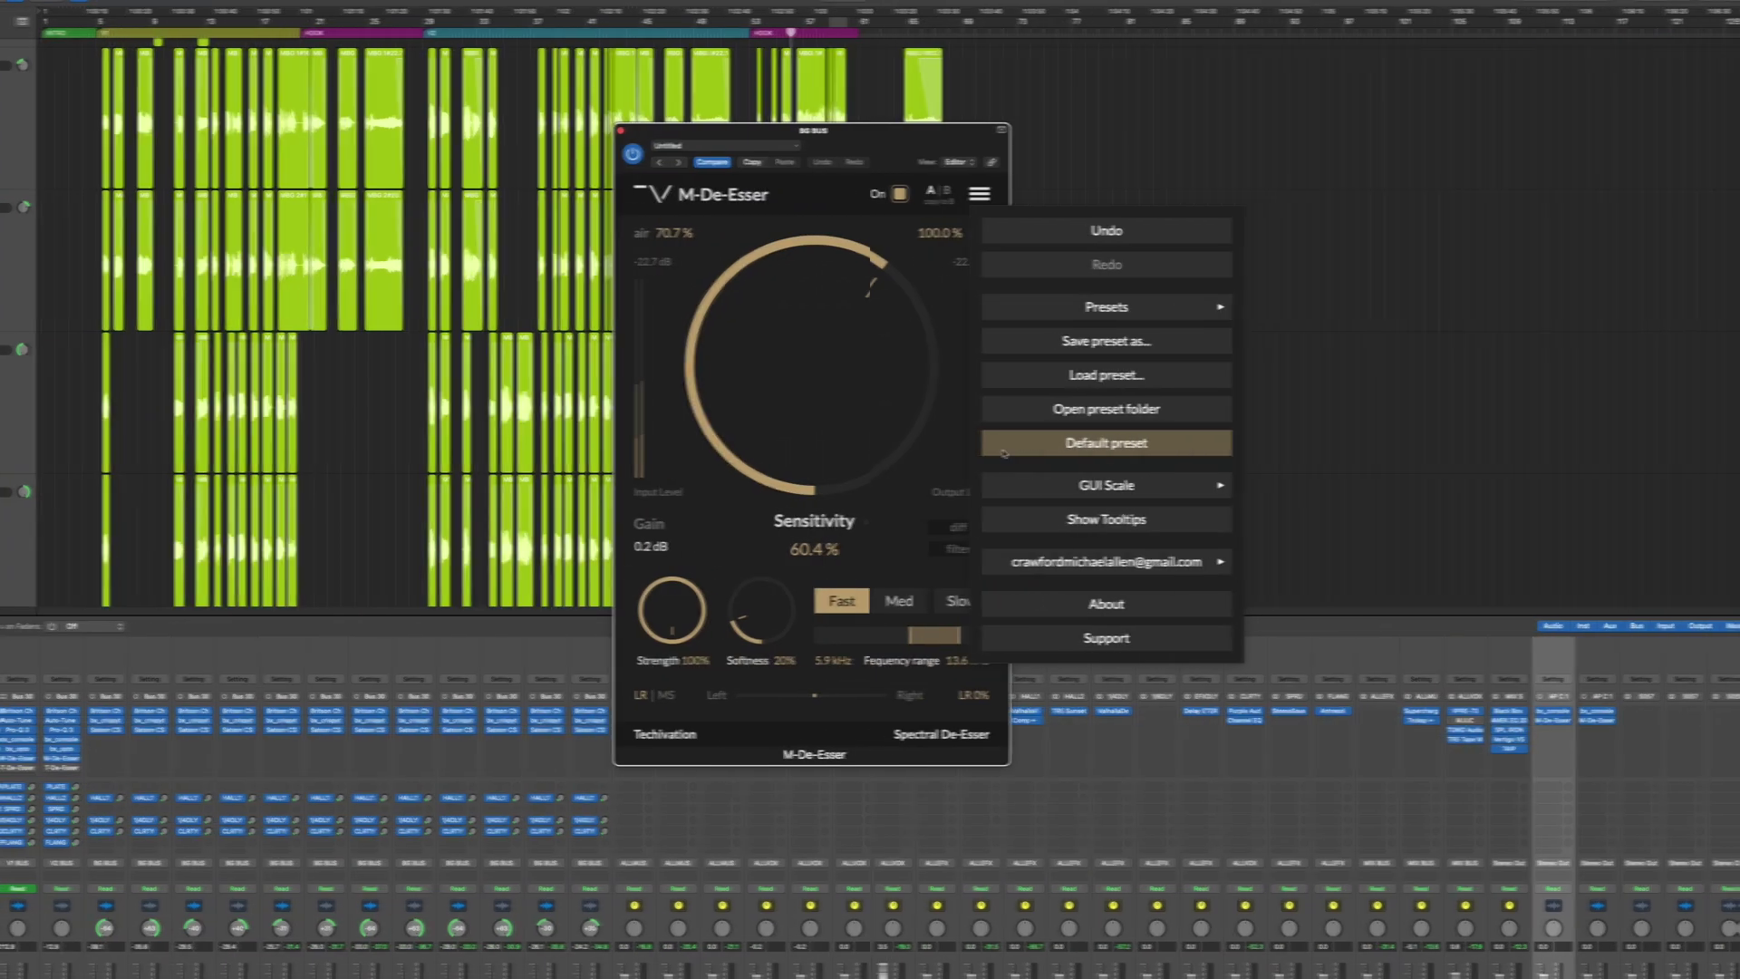
mouse_move(1119, 497)
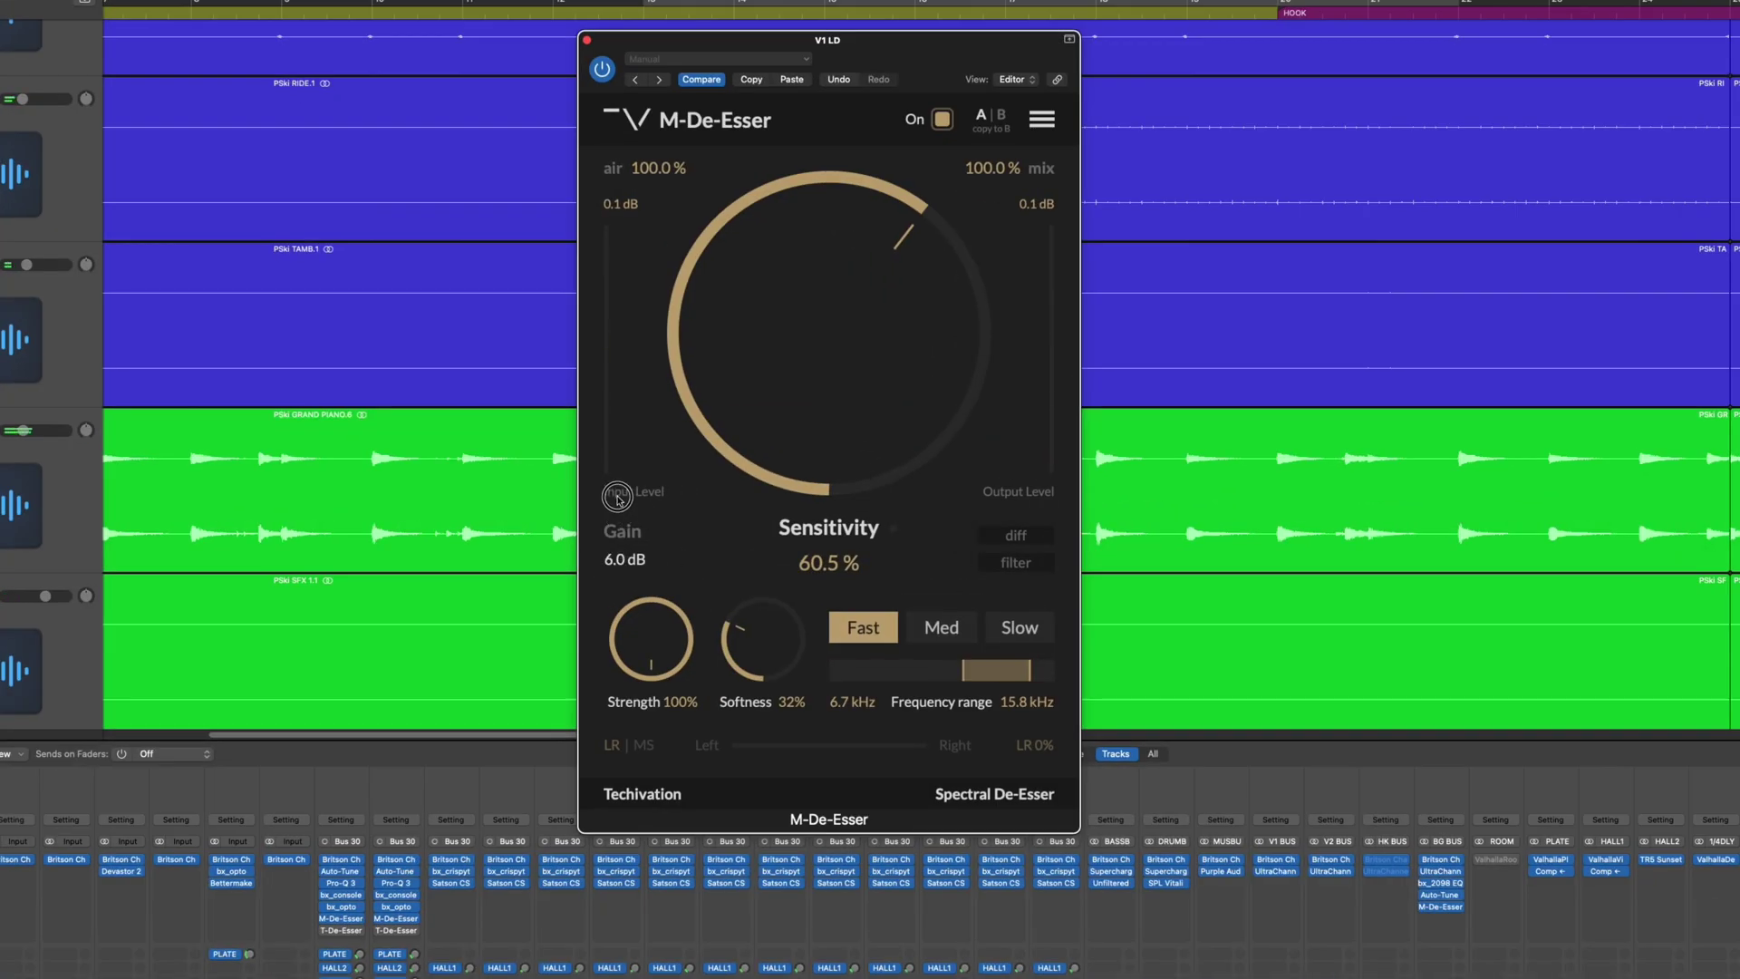
Sweep the V1 LD M-De-Esser gain down to -12.0 dB and back, ending at 5.3 dB
drag(615, 589, 632, 551)
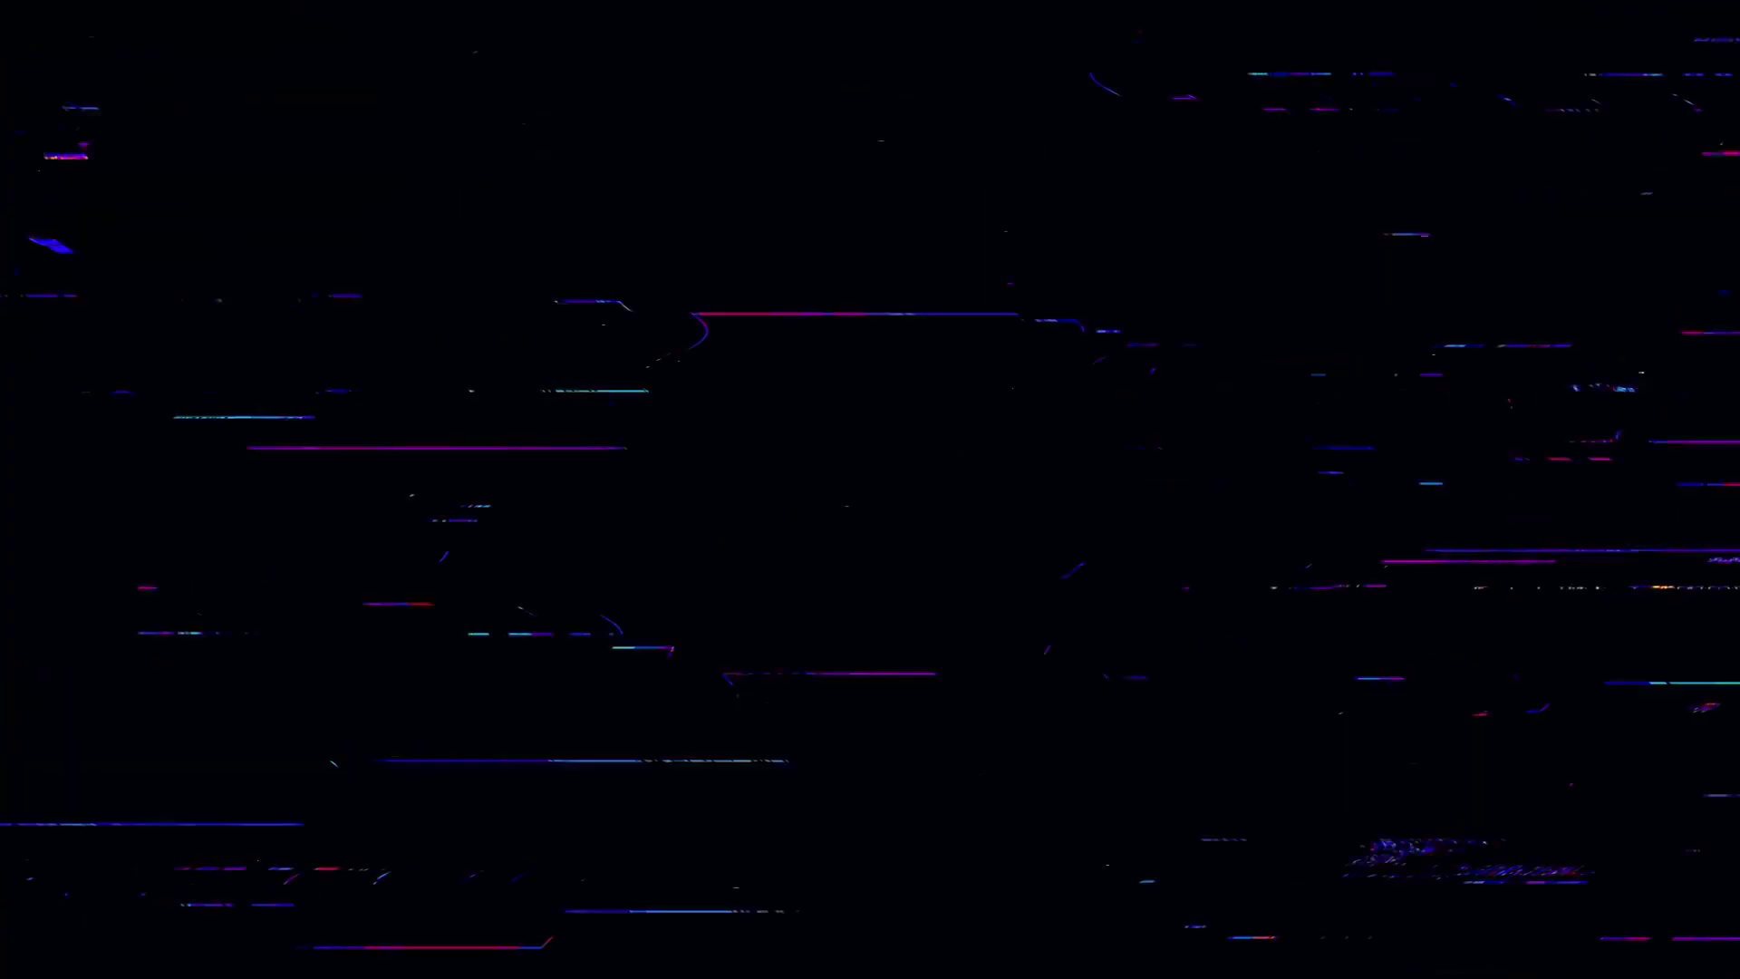